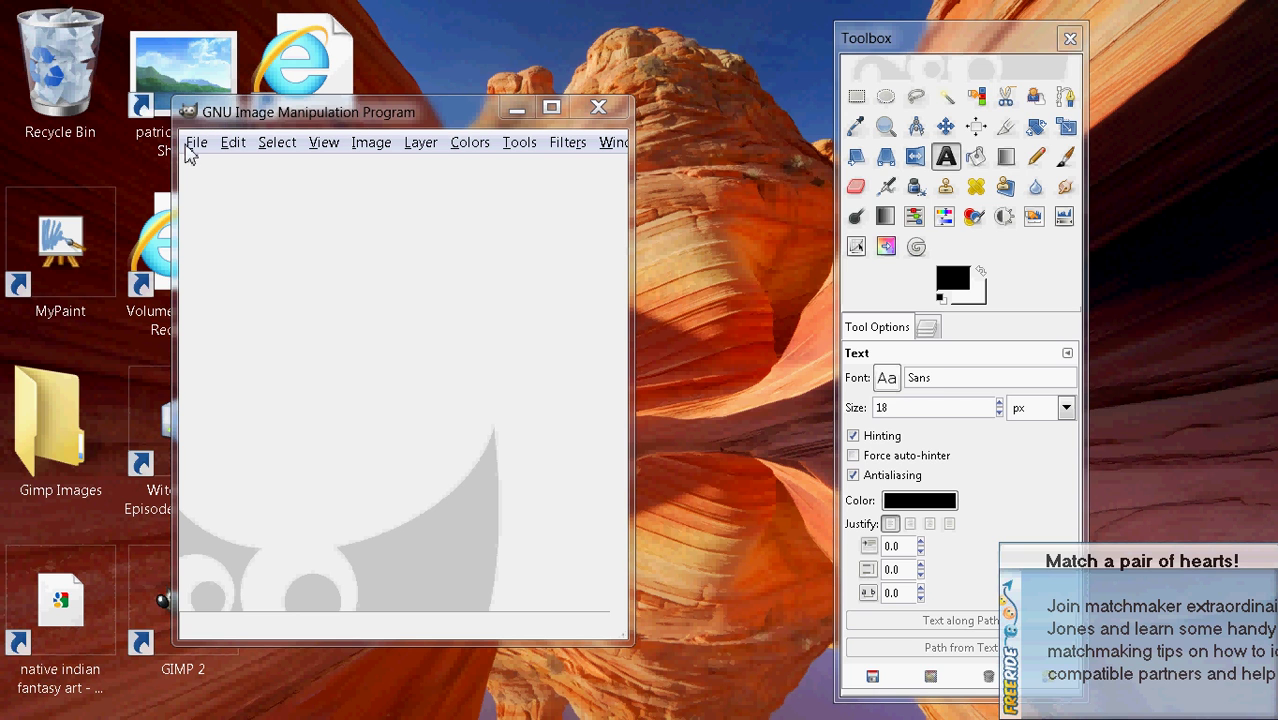
- Create a new white image via File > New, keeping Width 640 and Height 400
click(192, 148)
click(214, 170)
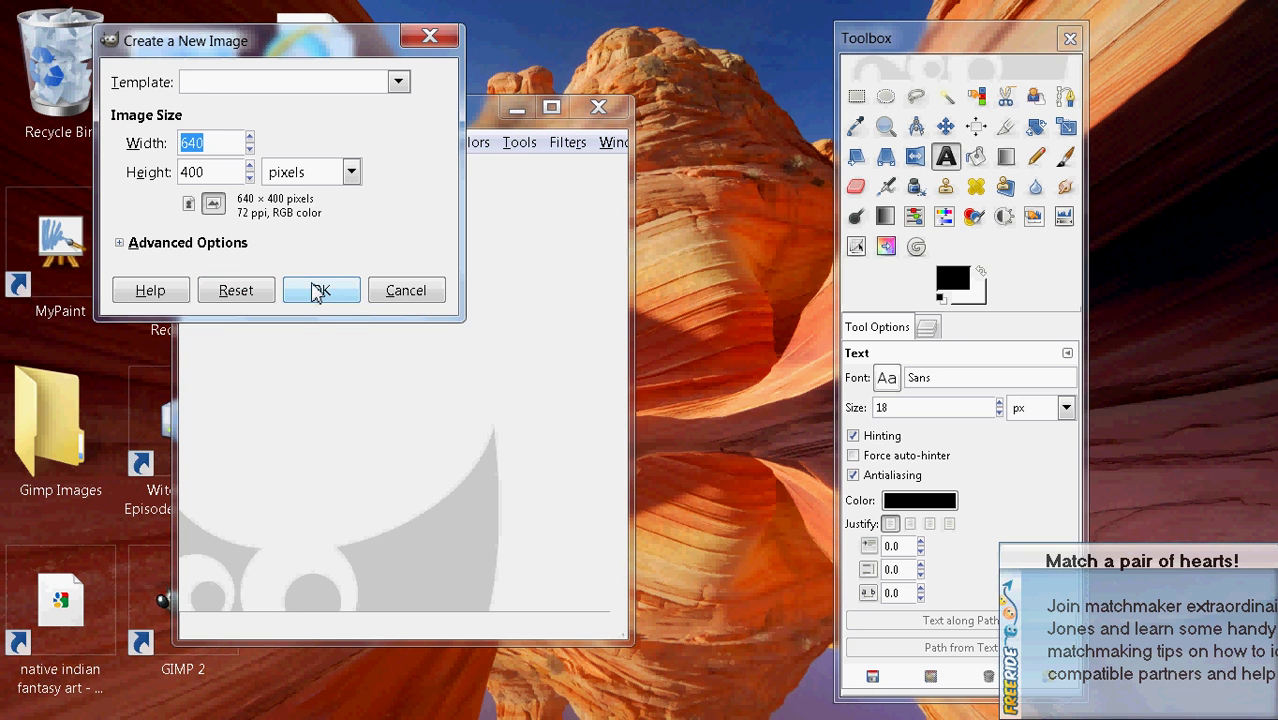
click(320, 290)
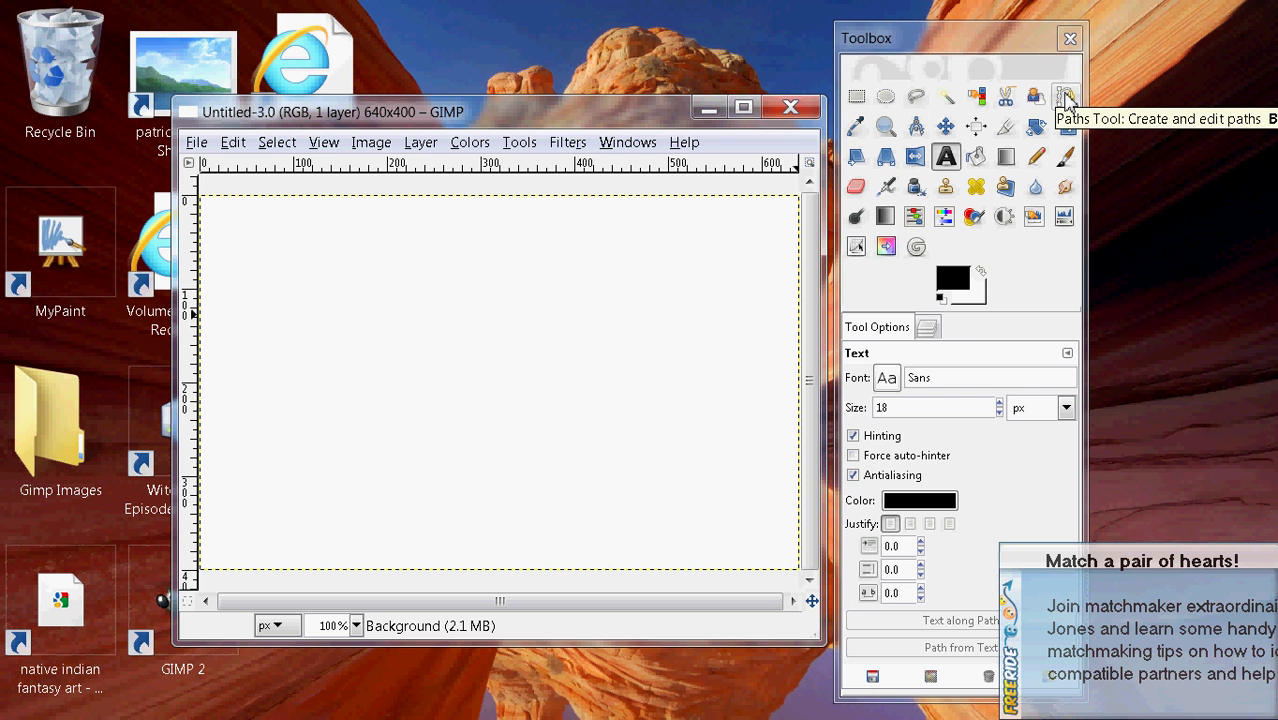
- With the Paths tool, place two anchors to form a straight horizontal path across the canvas middle
click(1066, 97)
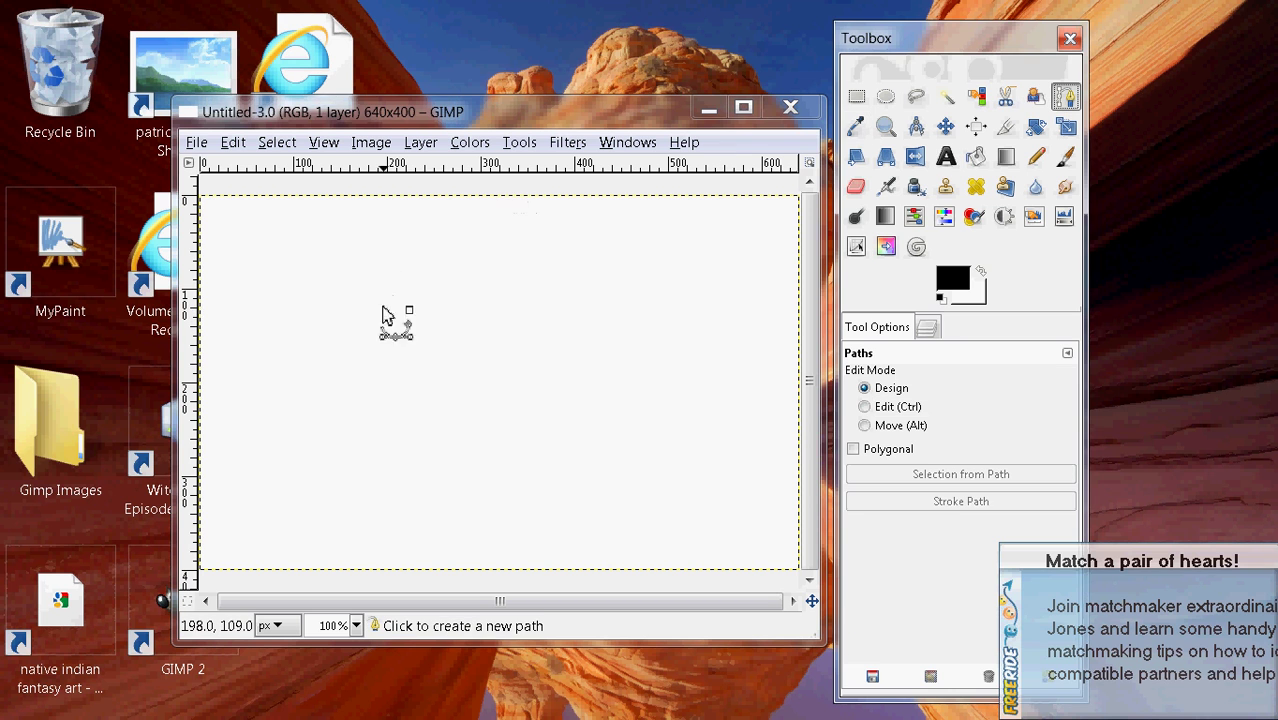
click(376, 333)
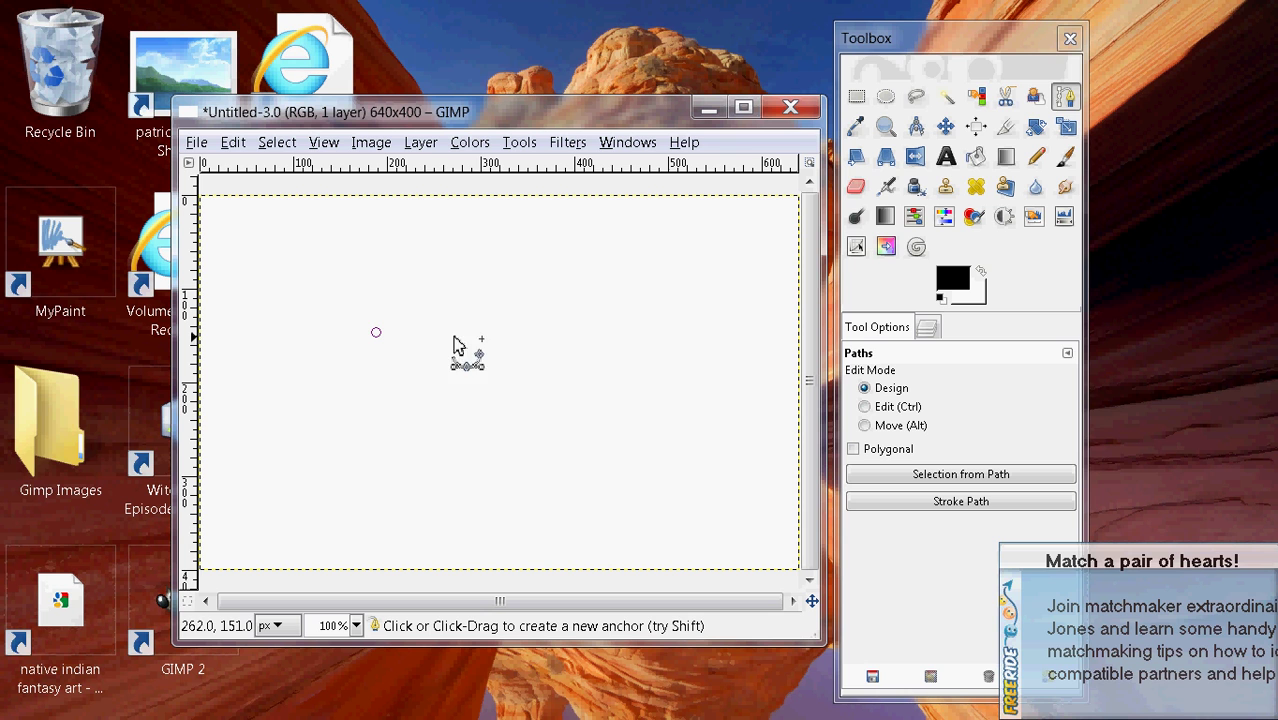
click(516, 332)
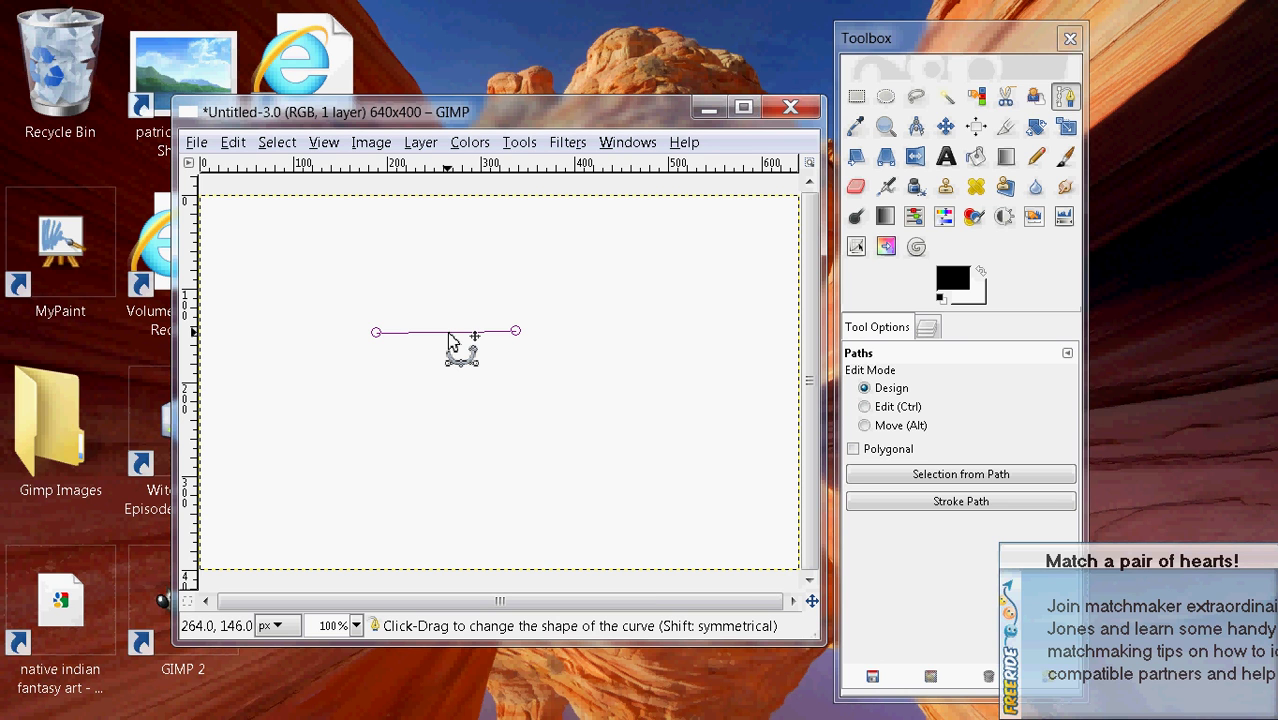
- Drag the path segment and its end handles to bend it into a gentle upward arch
drag(449, 340, 449, 311)
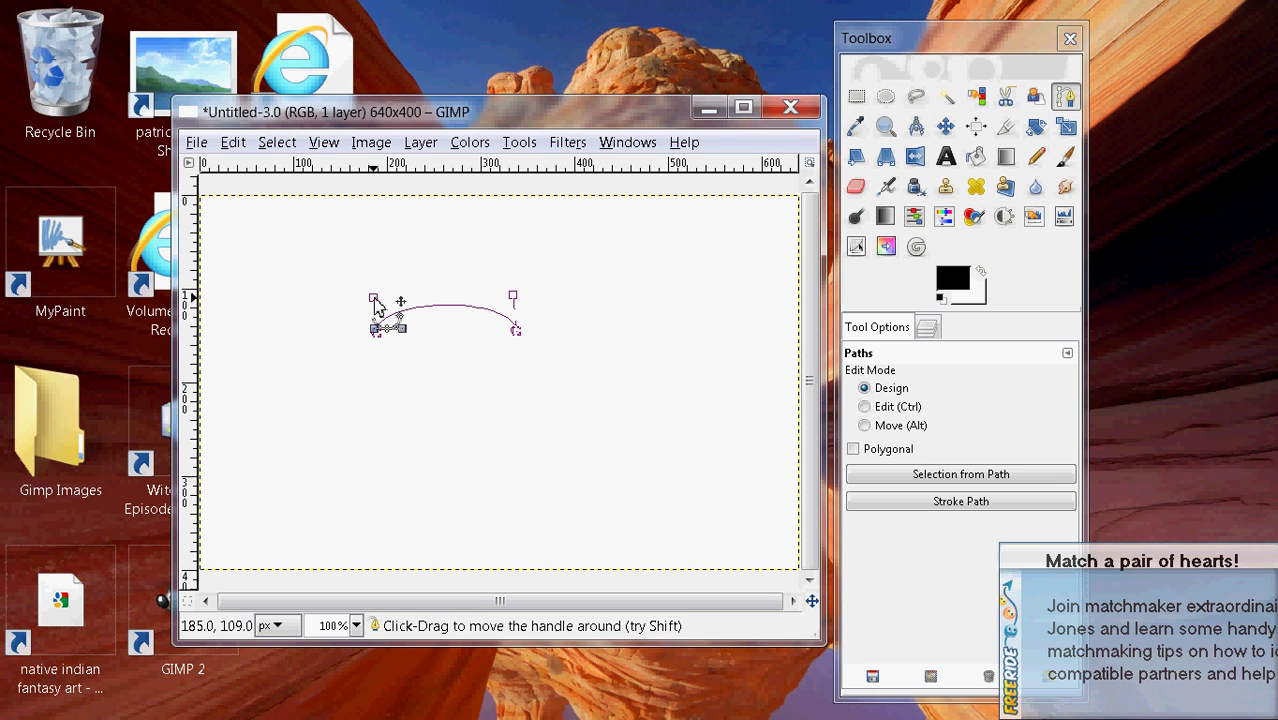
mouse_move(376, 306)
mouse_down()
mouse_move(365, 308)
mouse_move(405, 300)
mouse_move(340, 311)
mouse_move(408, 306)
mouse_move(370, 309)
mouse_move(349, 333)
mouse_move(357, 385)
mouse_move(405, 387)
mouse_up()
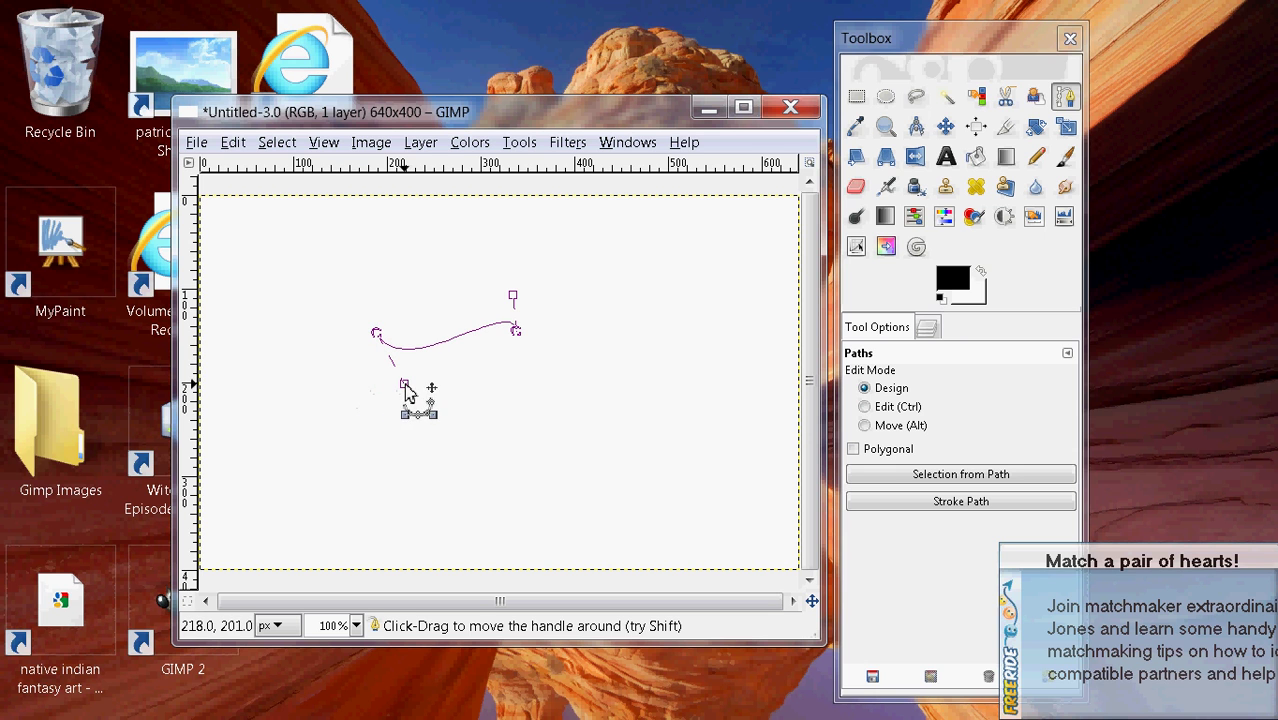
mouse_move(513, 303)
mouse_down()
mouse_move(524, 308)
mouse_move(450, 287)
mouse_move(482, 293)
mouse_move(517, 354)
mouse_move(503, 382)
mouse_move(556, 328)
mouse_move(533, 277)
mouse_move(497, 270)
mouse_move(495, 284)
mouse_up()
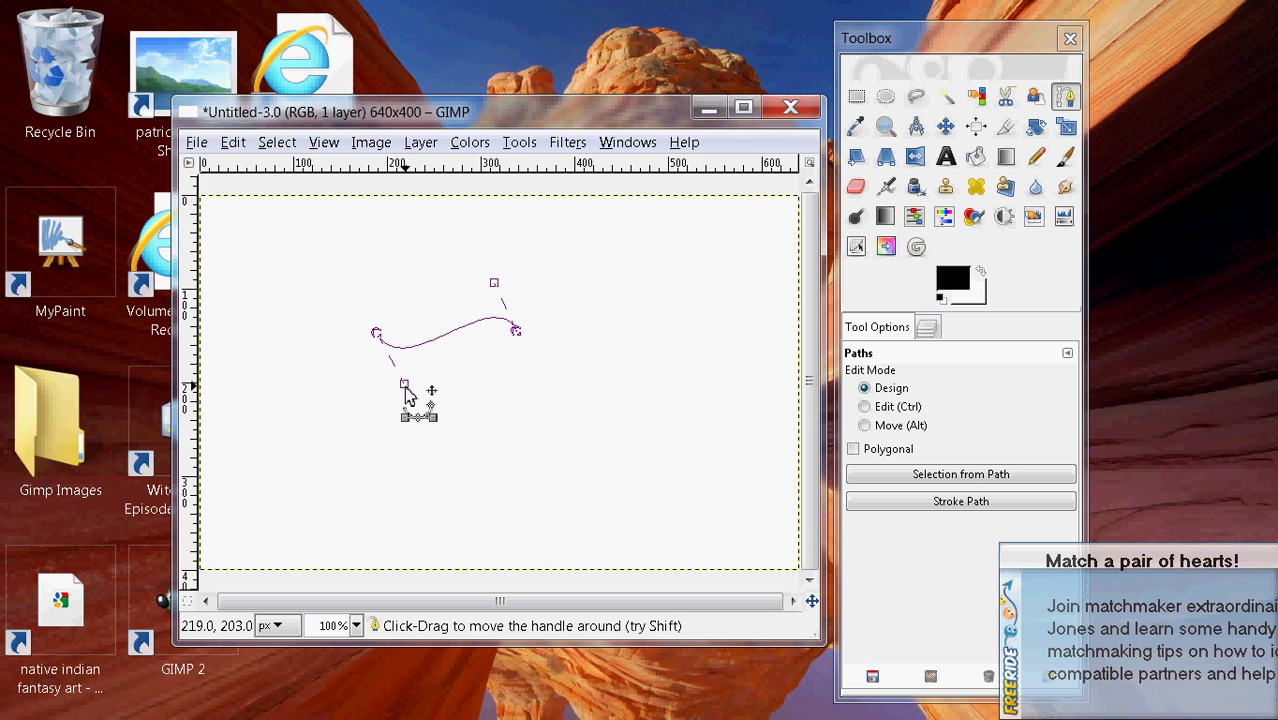
mouse_move(405, 392)
mouse_down()
mouse_move(333, 295)
mouse_move(392, 300)
mouse_up()
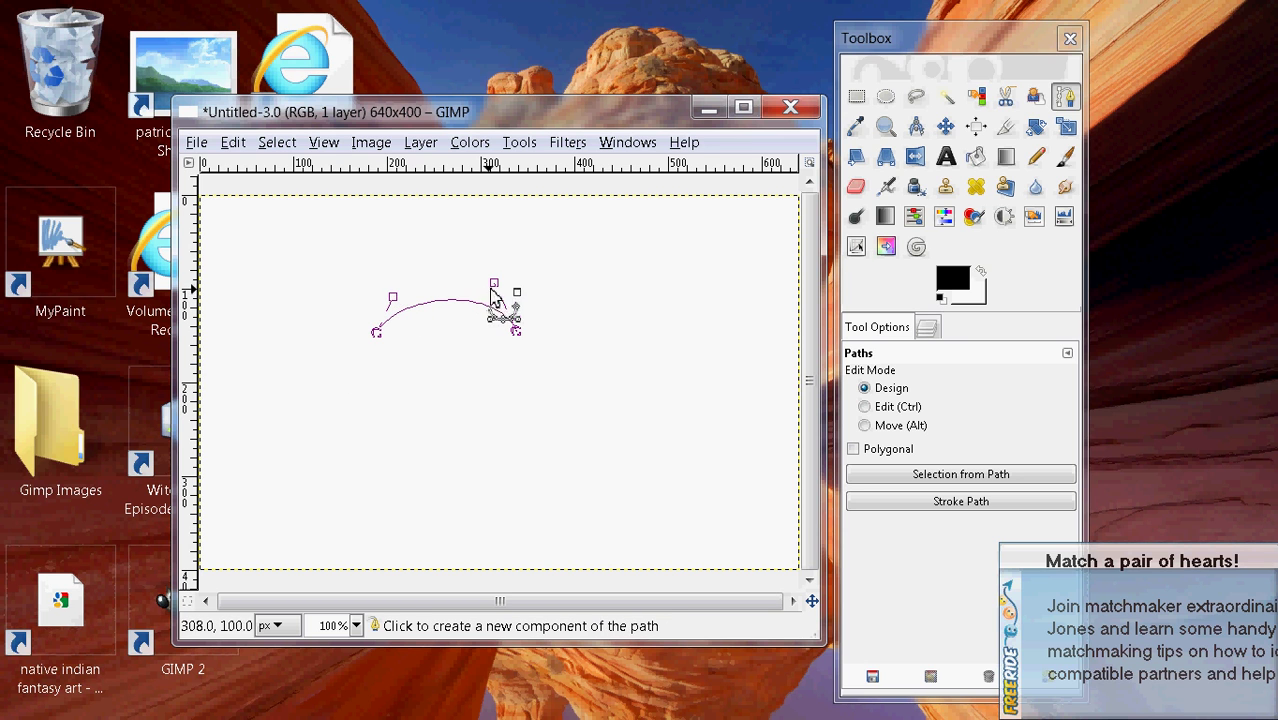
drag(497, 289, 504, 307)
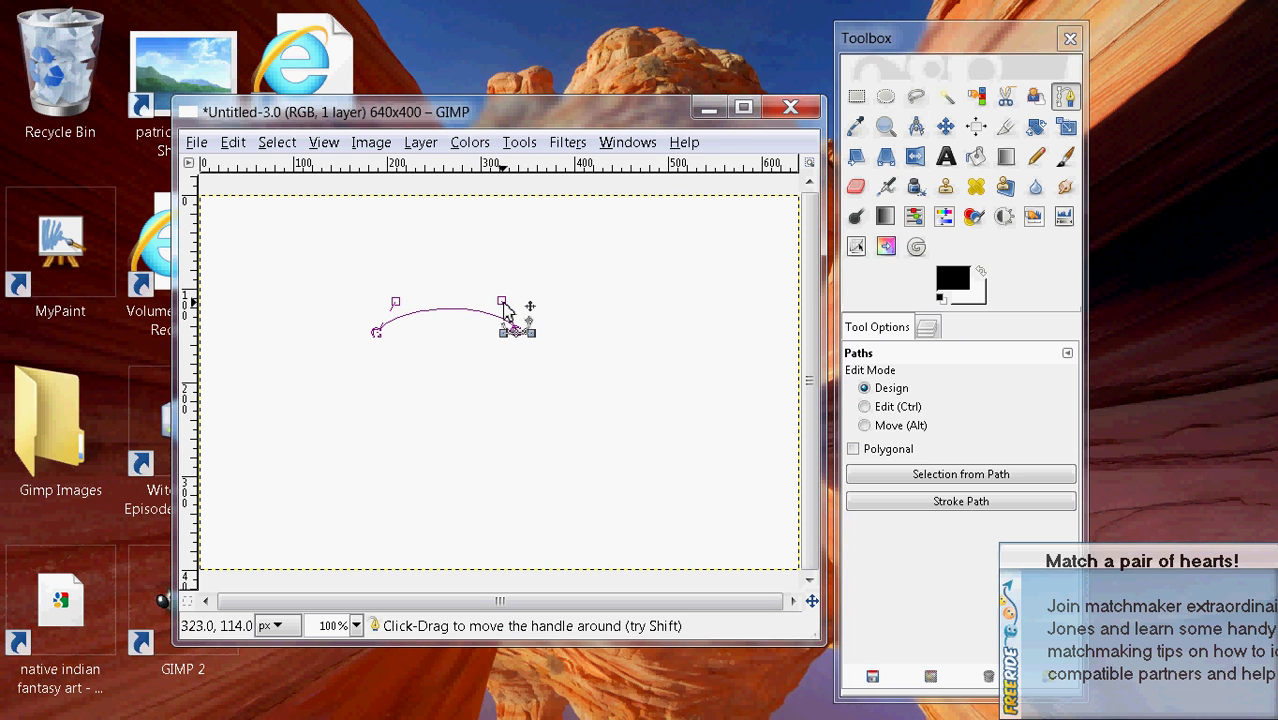
drag(504, 310, 501, 310)
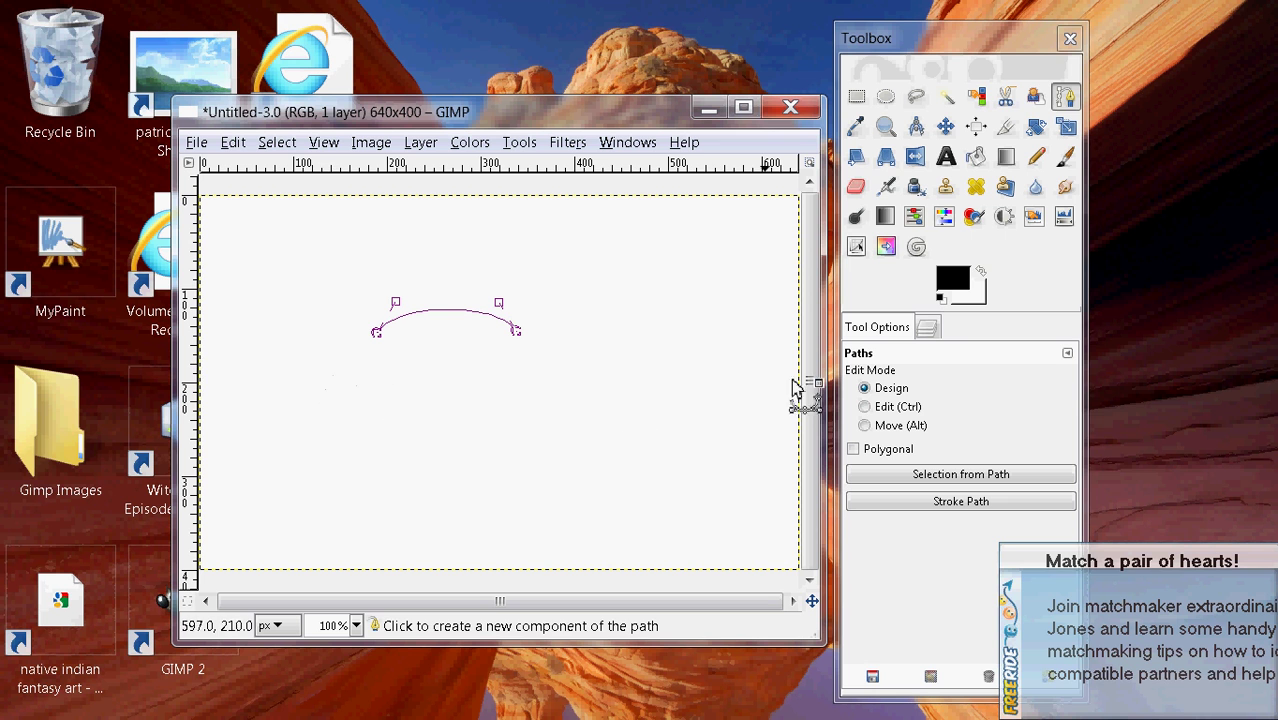
click(648, 150)
mouse_move(676, 191)
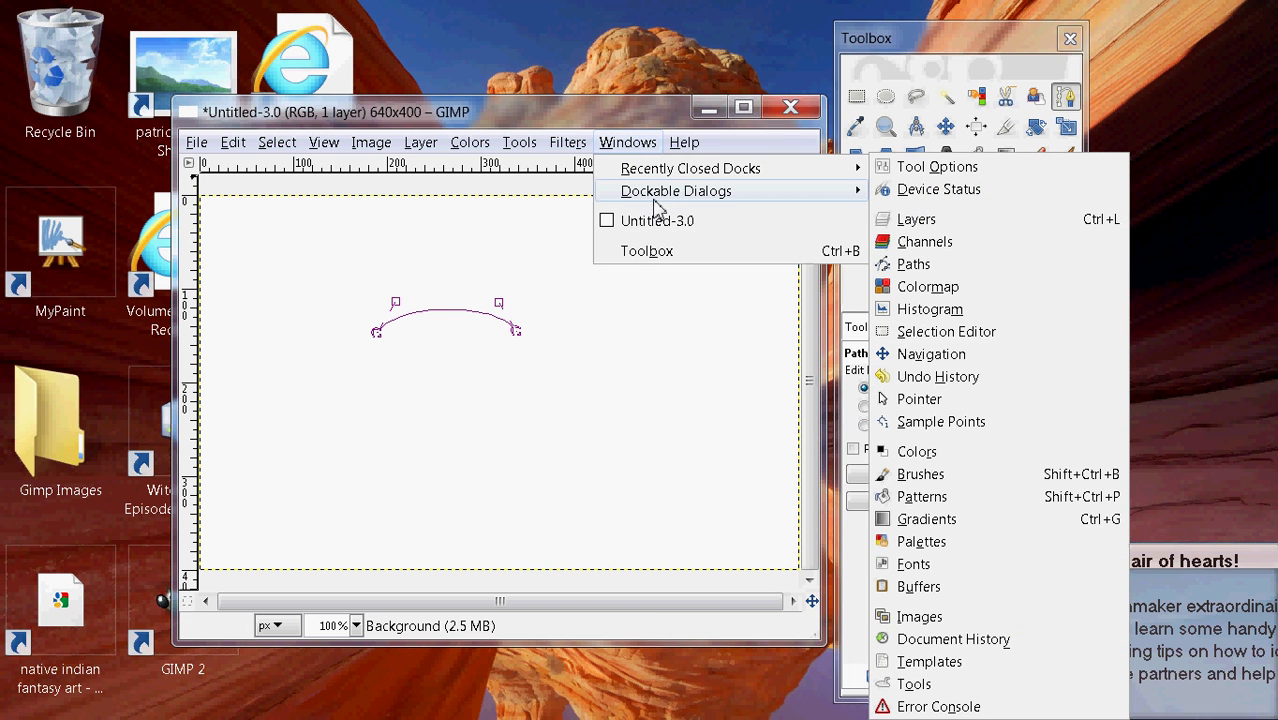
- Show the Paths dialog listing the Unnamed arch path and bring the Toolbox forward
click(913, 266)
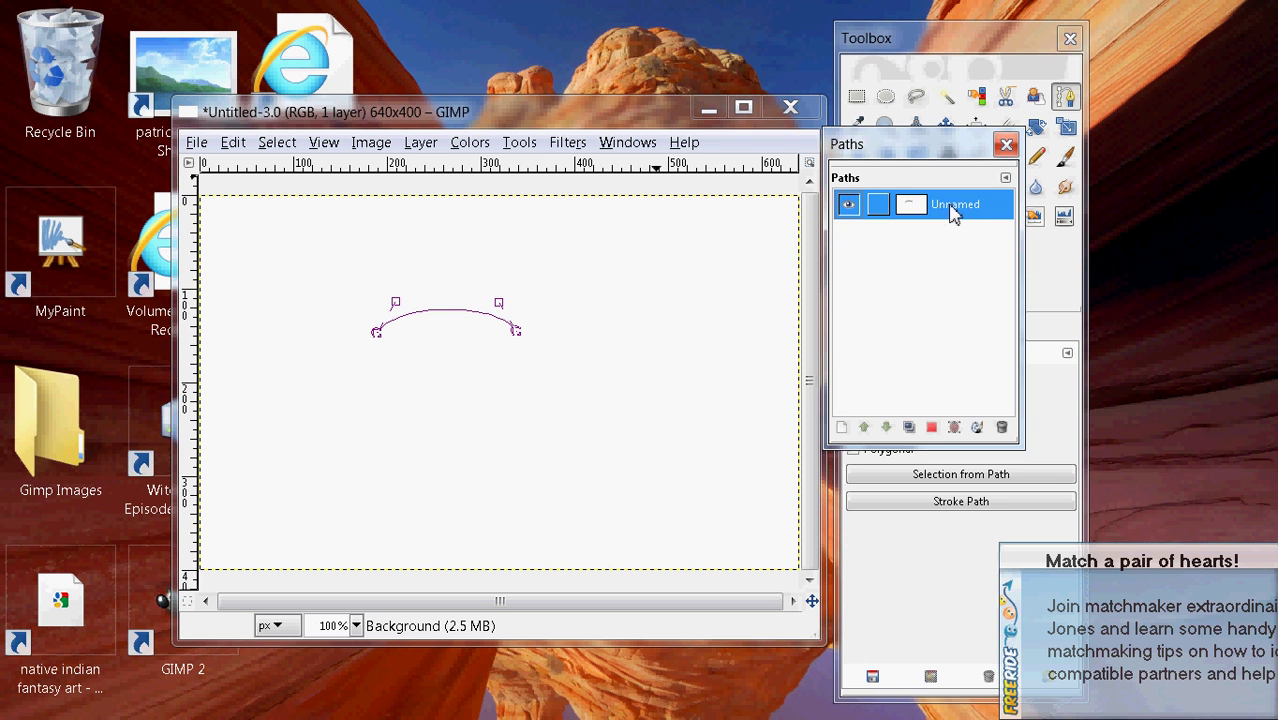
click(937, 55)
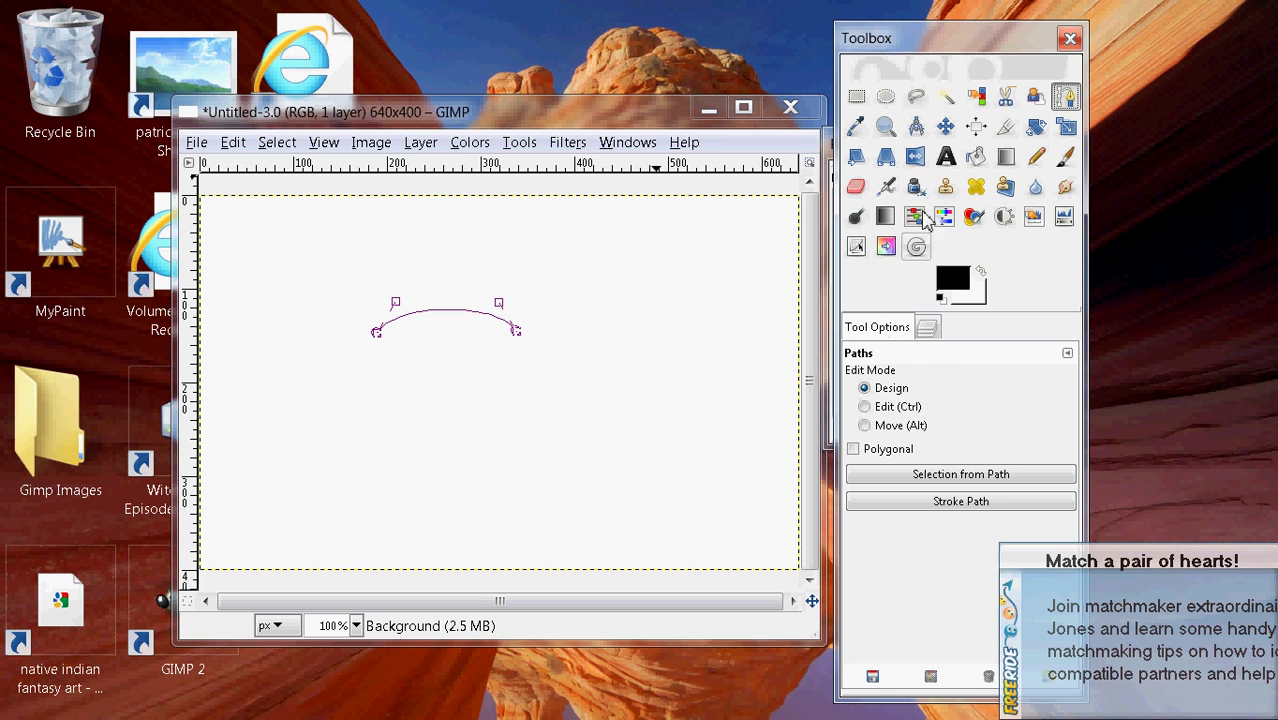
- Add a text layer reading 'Laszroth Designz' below the arch with the Text tool
click(950, 158)
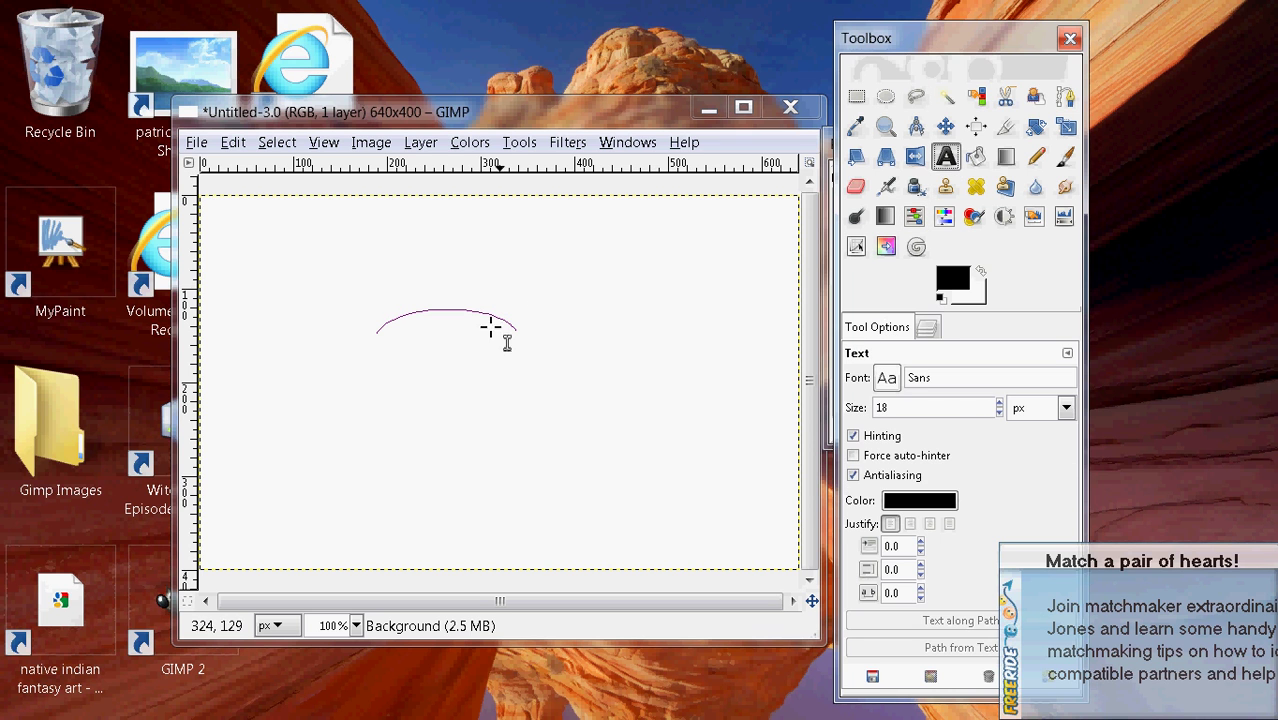
click(390, 397)
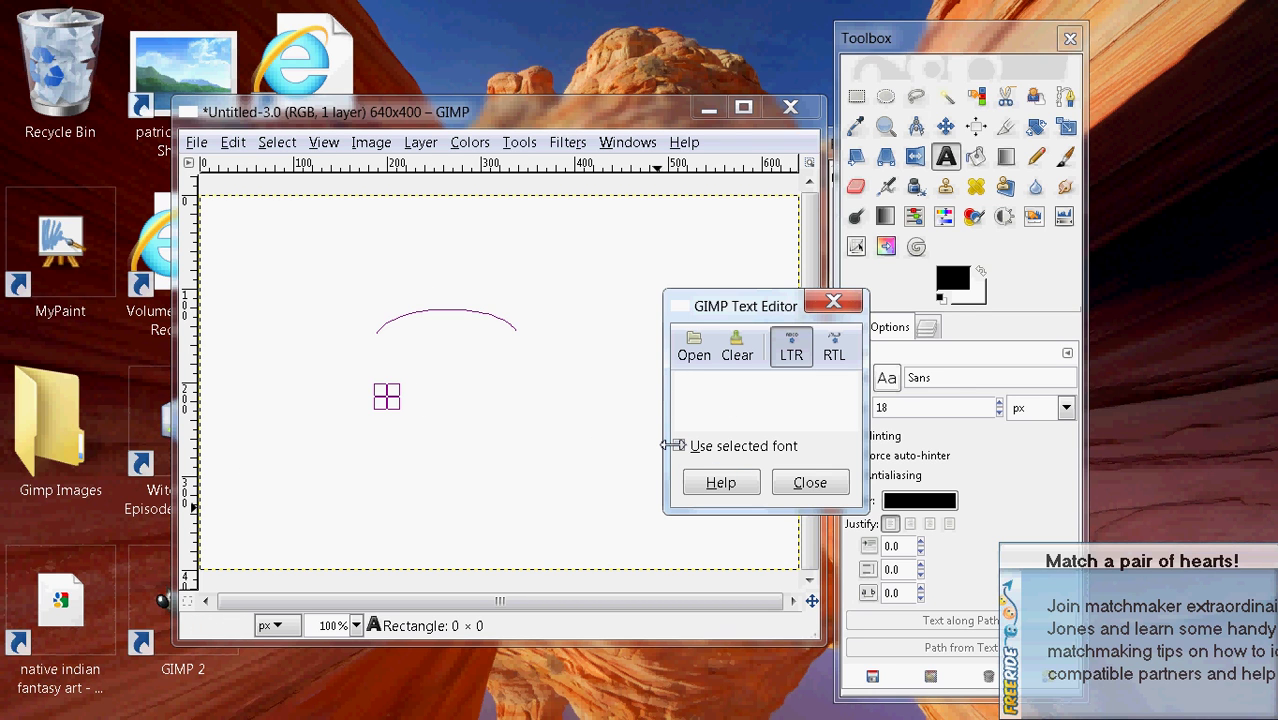
text(L)
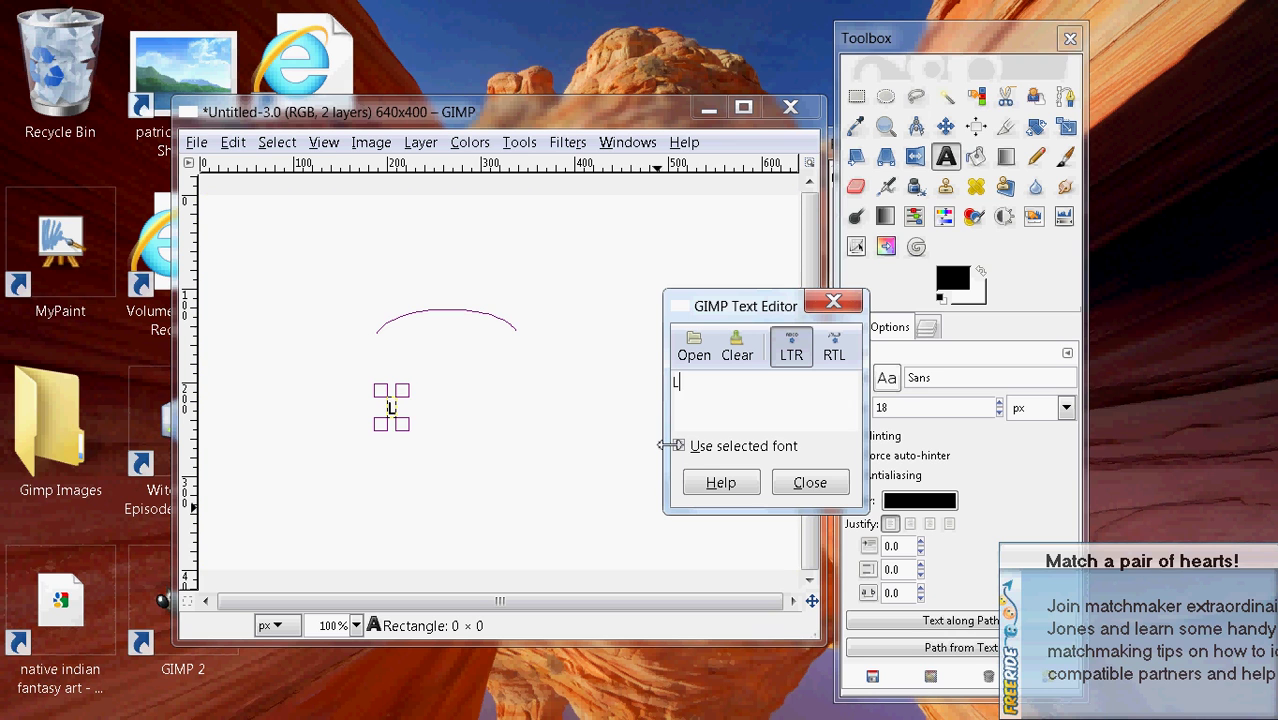
text(a)
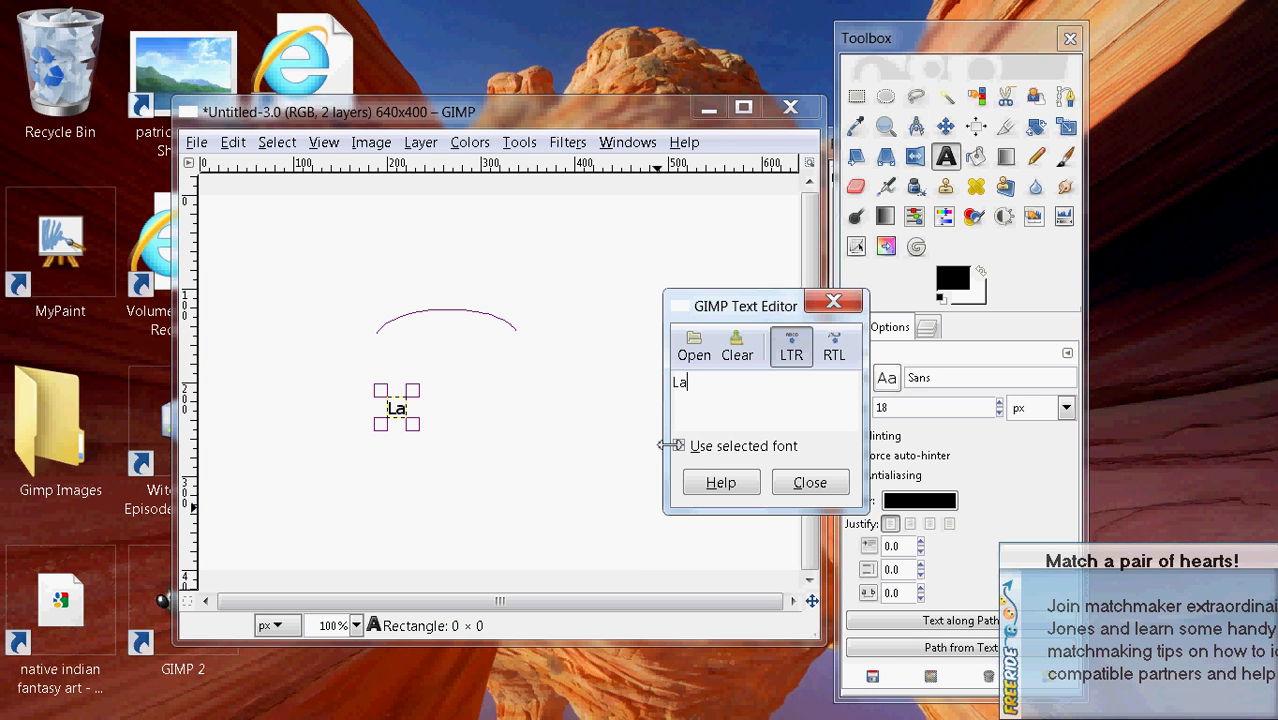
text(s)
text(zroth )
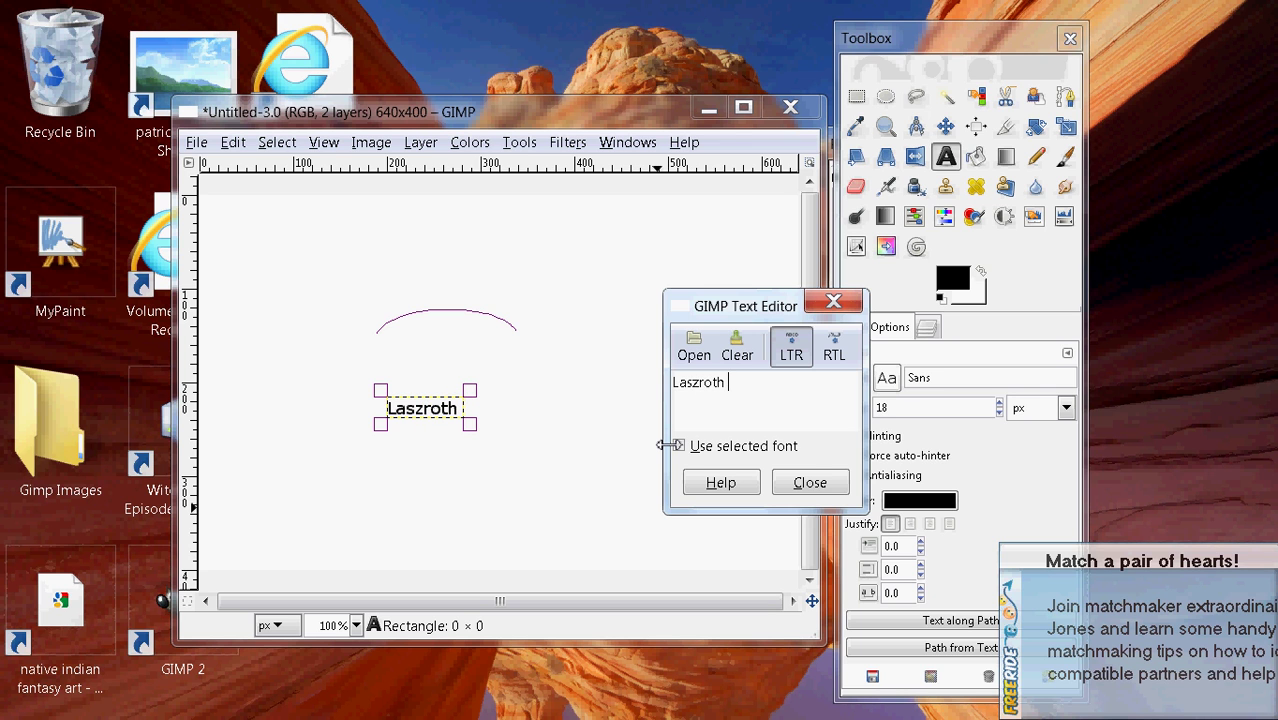
text(De)
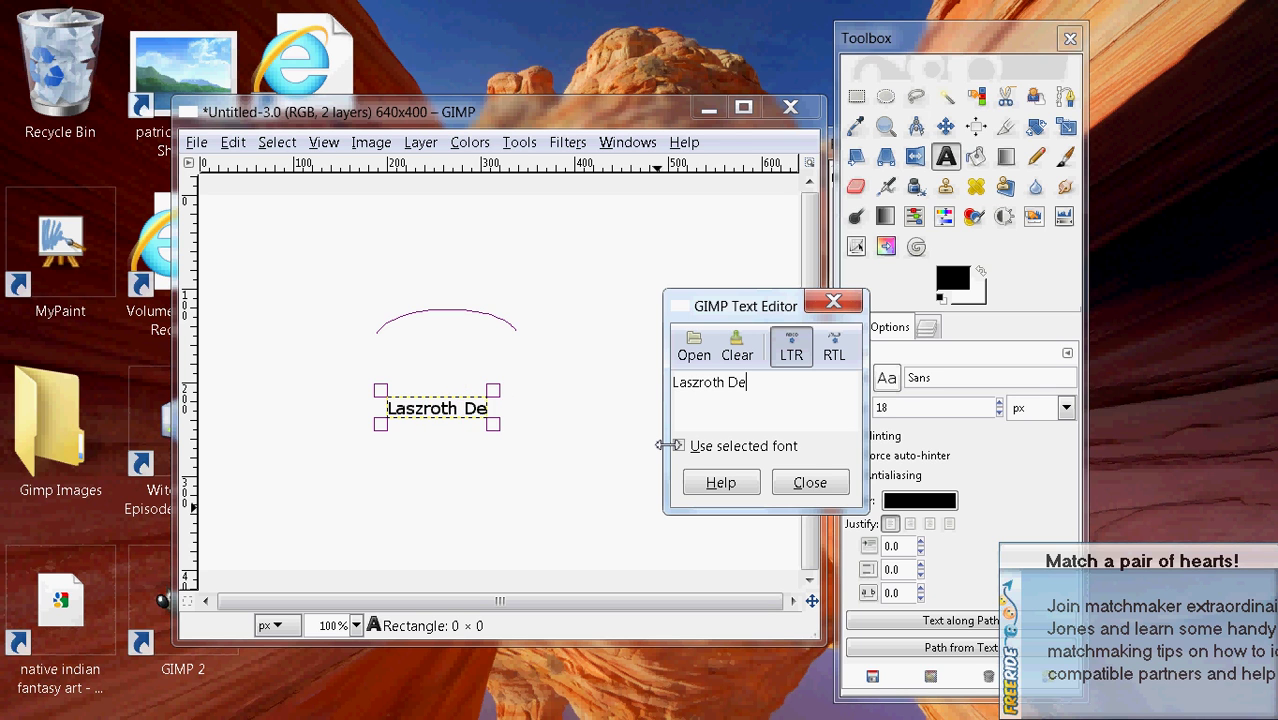
text(signz)
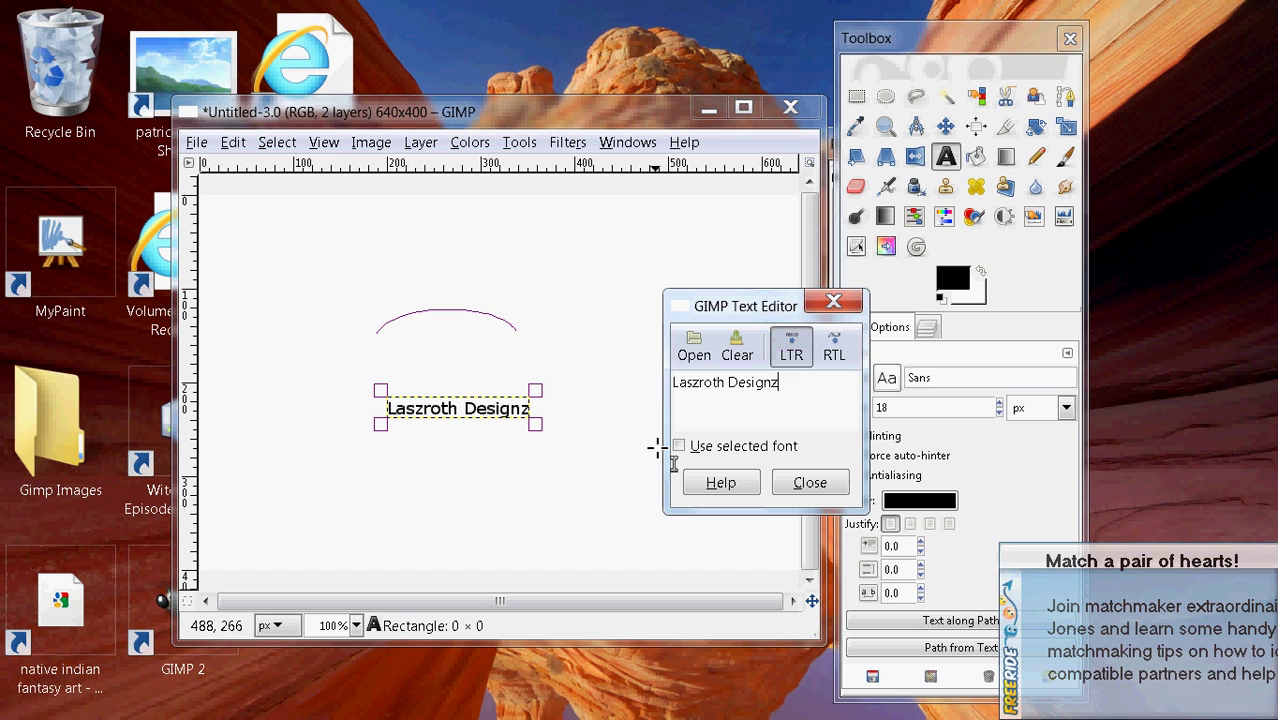
click(812, 485)
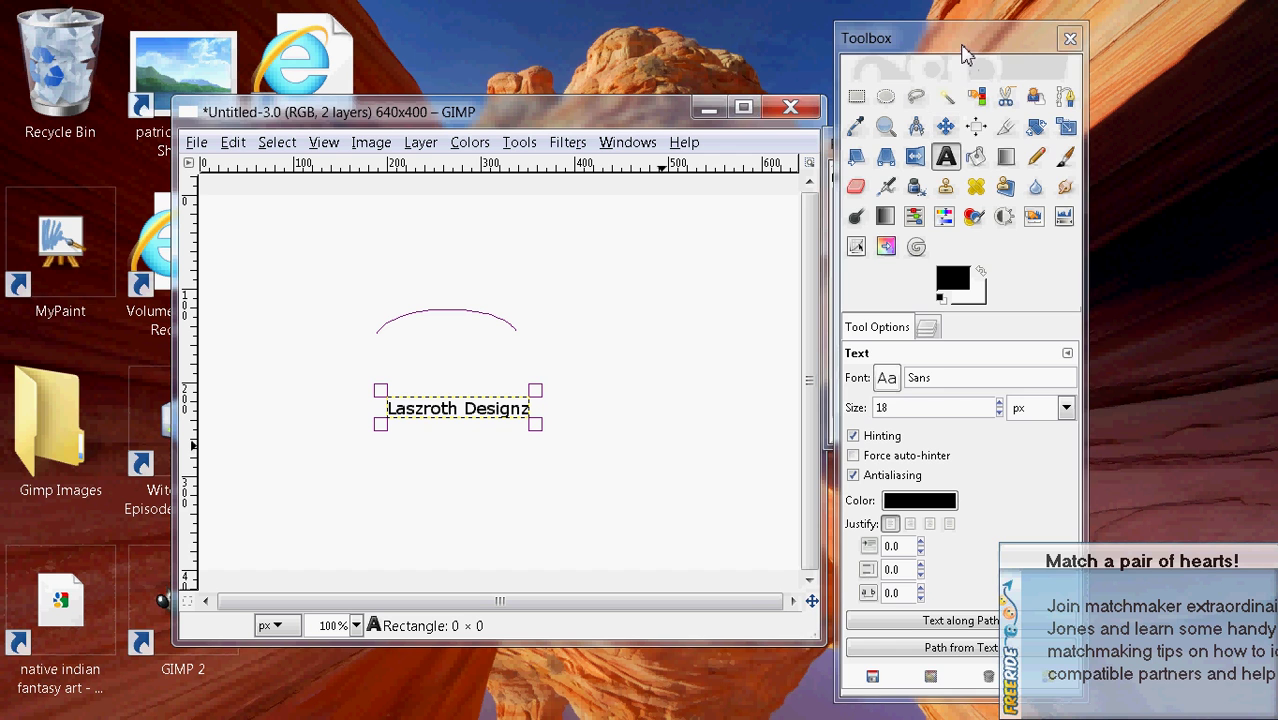
- Set the text along the arch path, then close that image without saving
drag(962, 50, 812, 50)
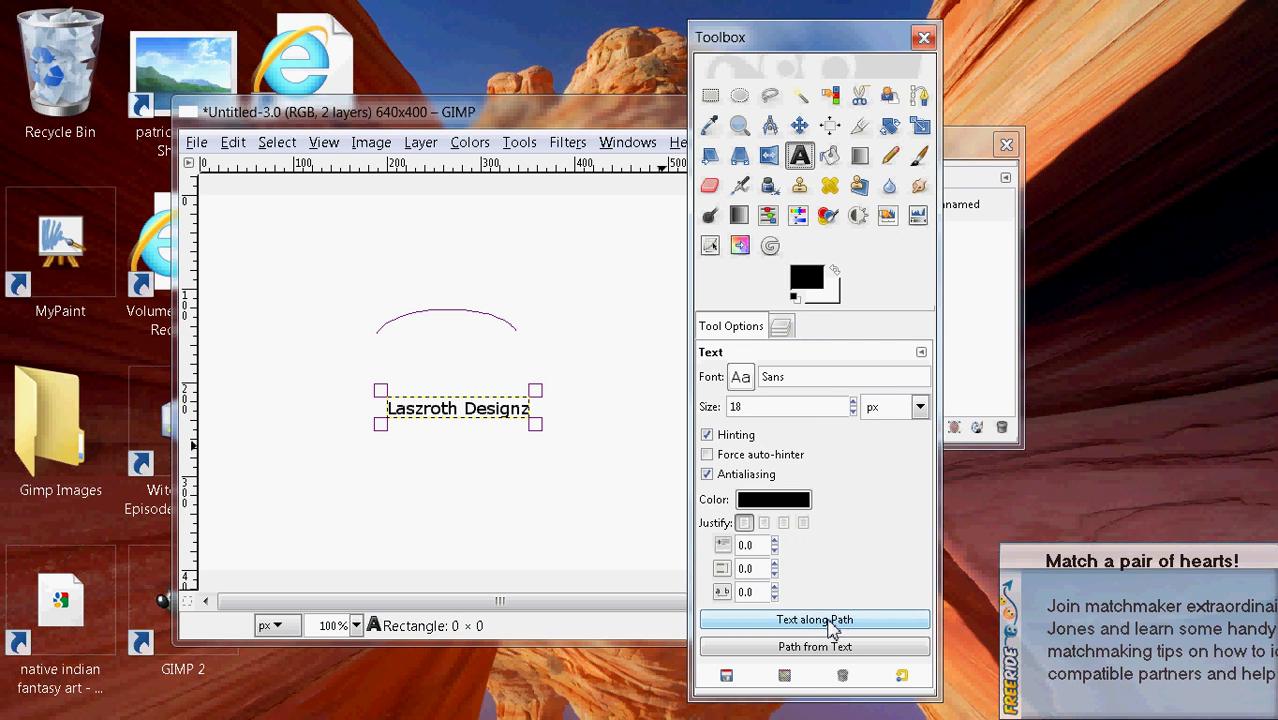
click(826, 621)
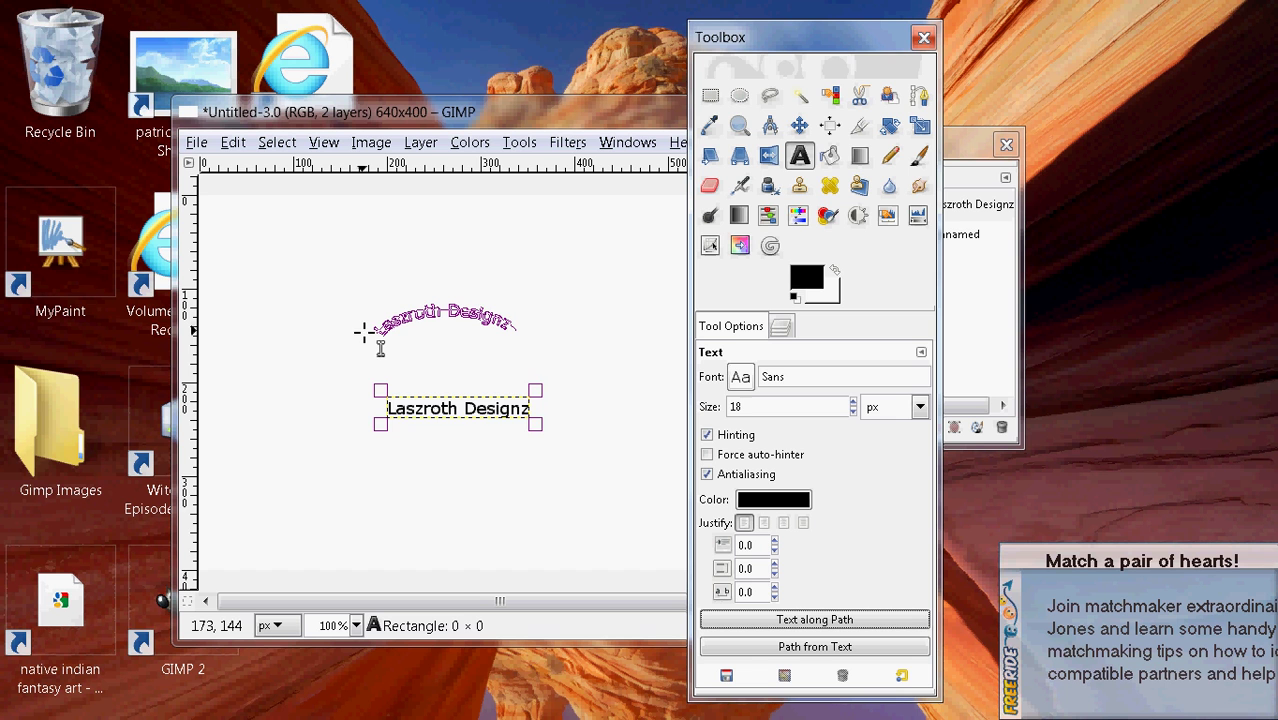
click(573, 117)
drag(573, 117, 426, 132)
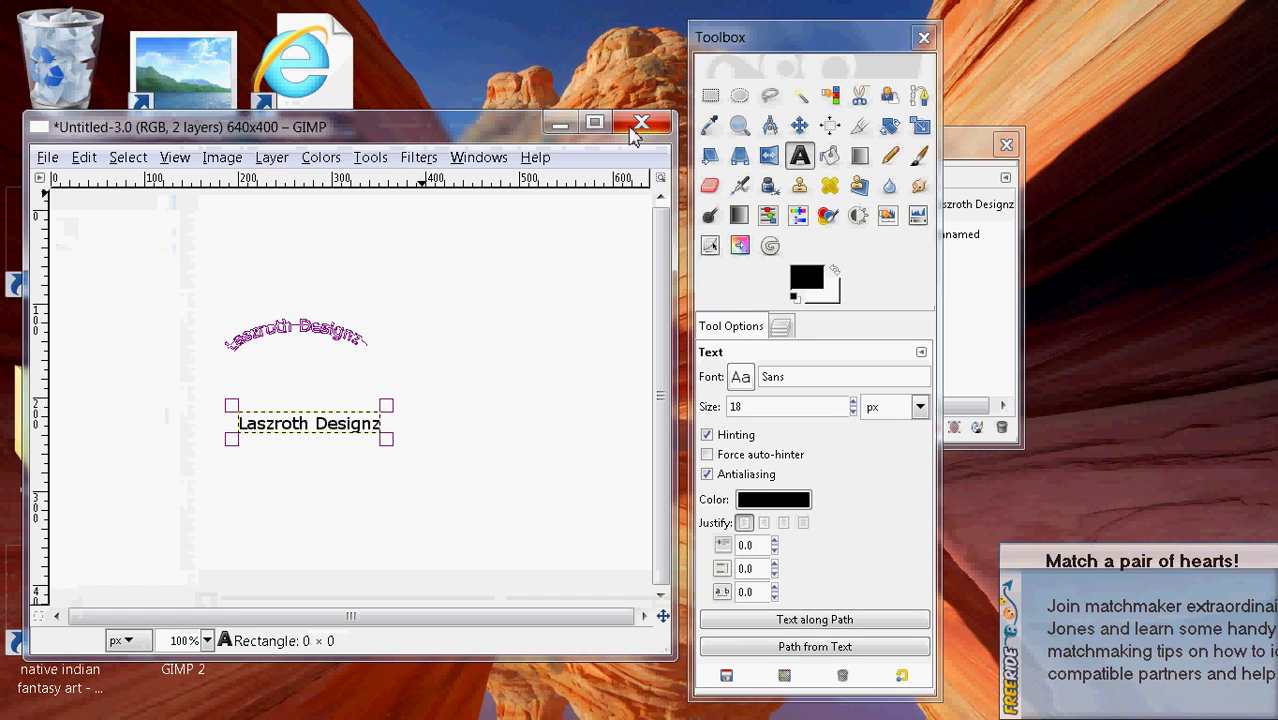
click(641, 124)
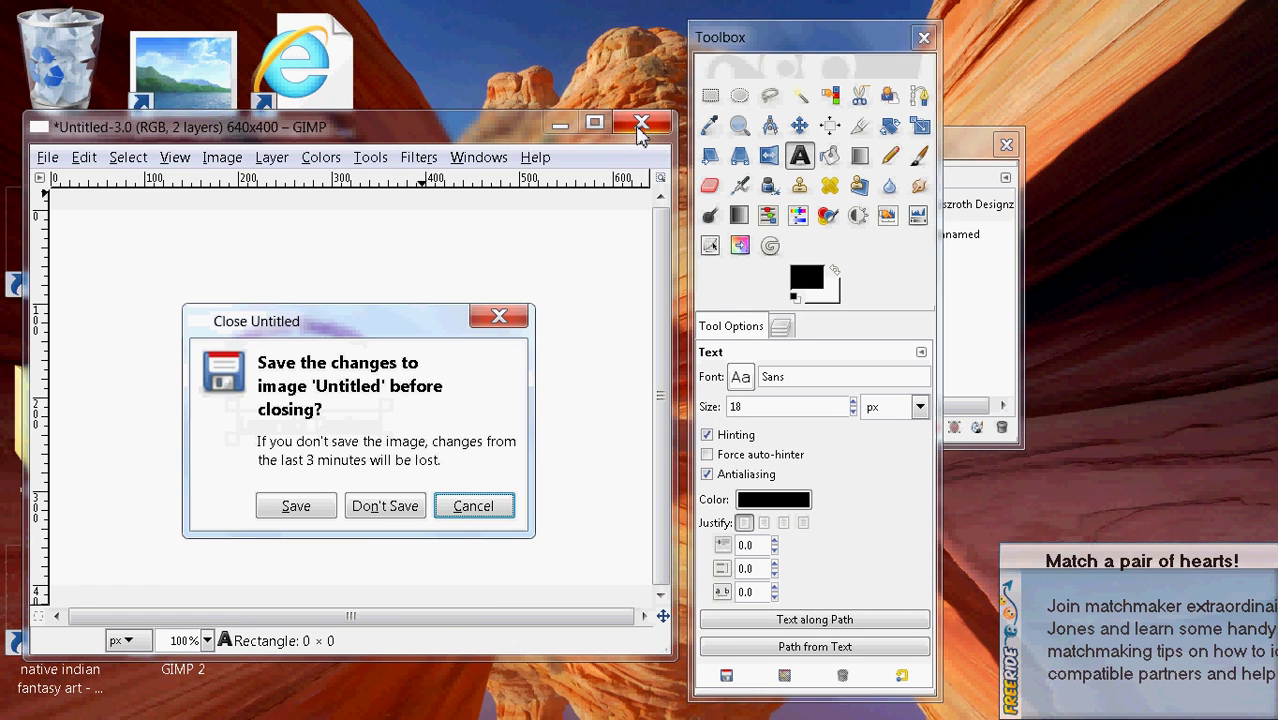
click(388, 510)
- Create a fresh blank 640 × 400 image from File > New
click(50, 160)
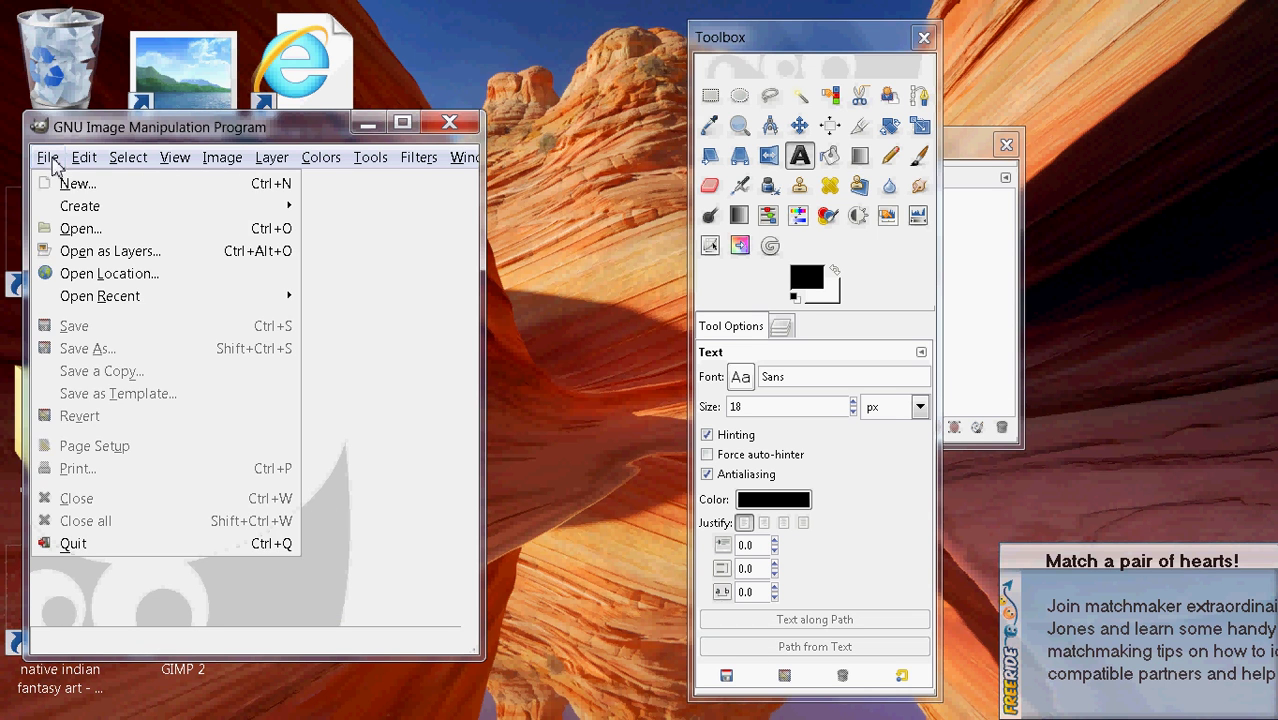
click(68, 180)
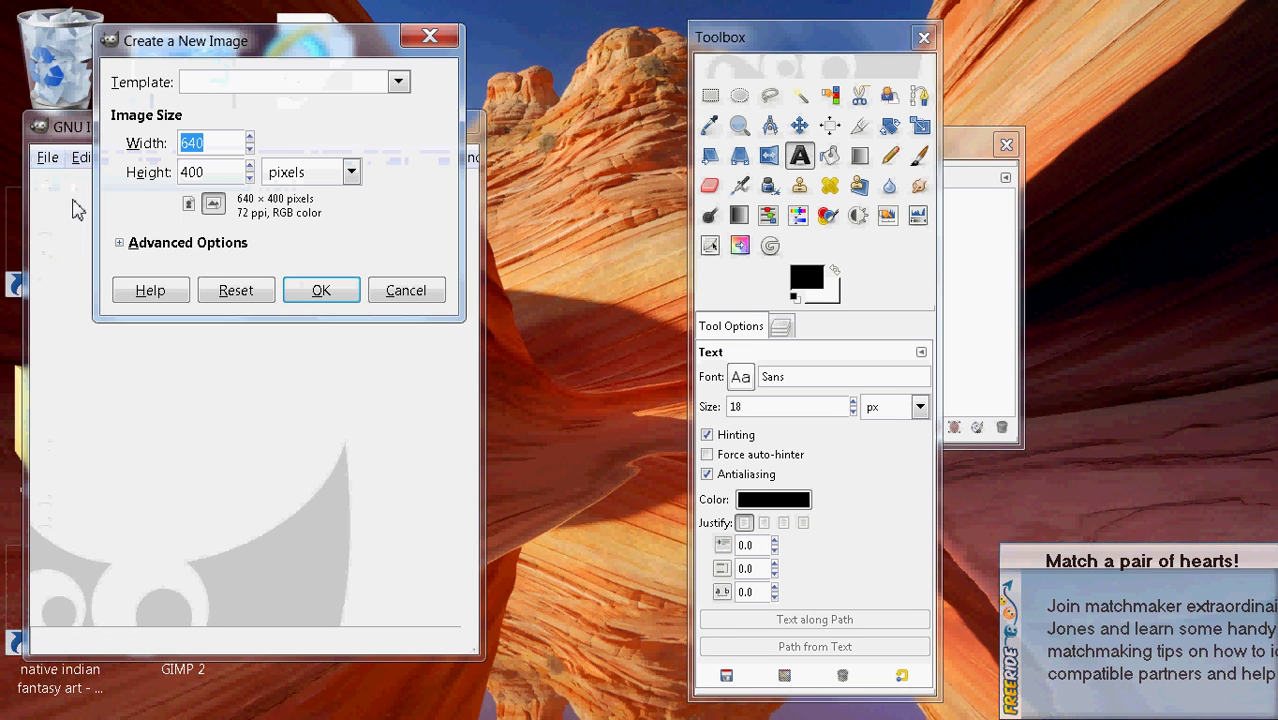
click(298, 290)
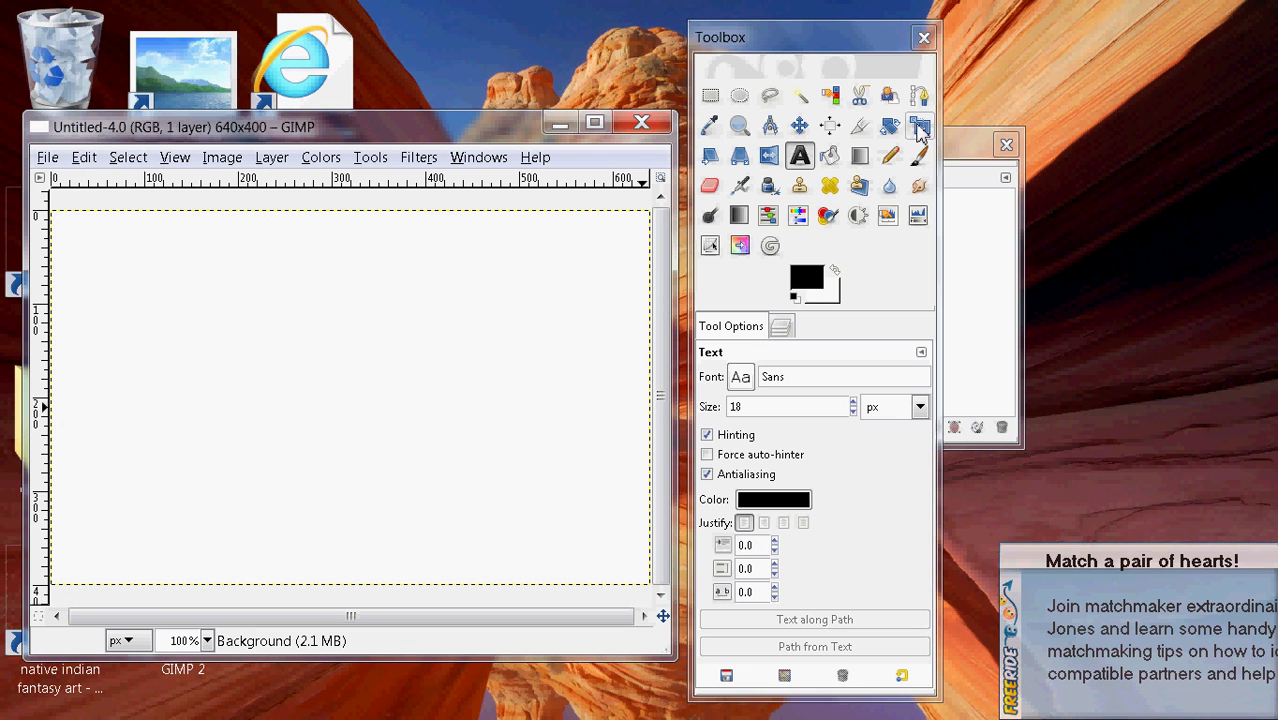
- With the Paths tool, place two anchors across the upper left of the new canvas
click(919, 96)
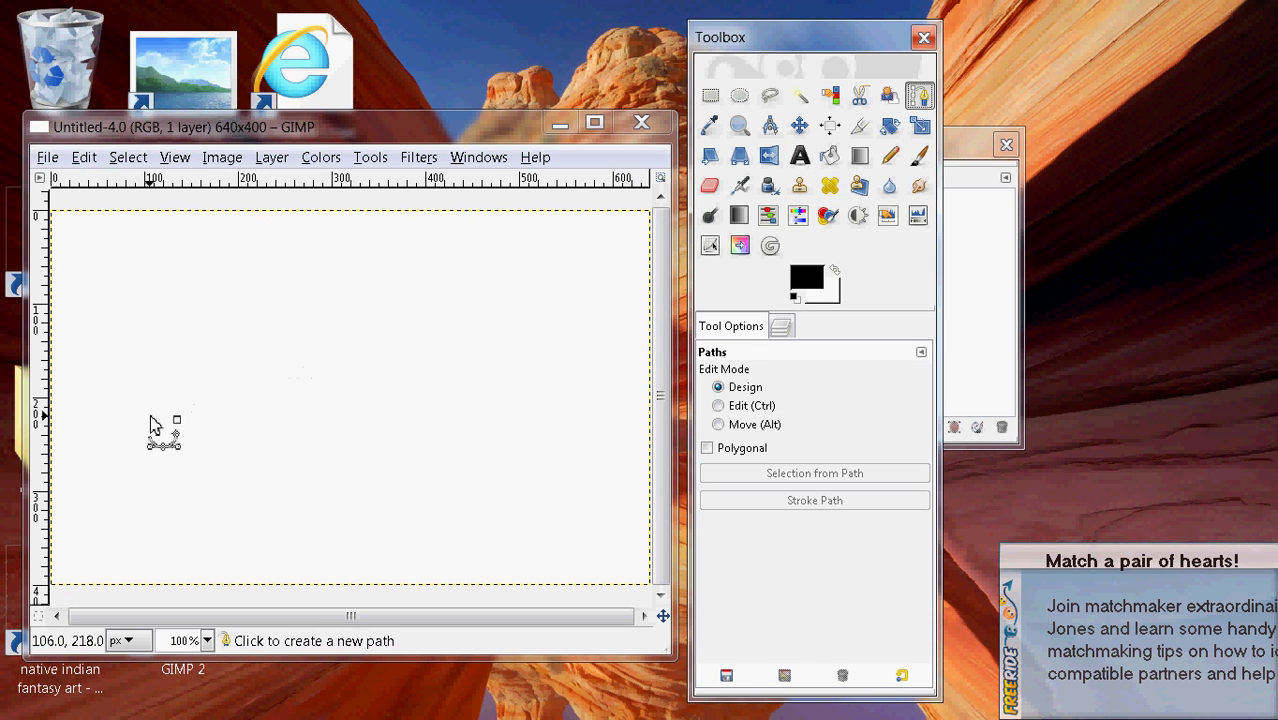
click(209, 331)
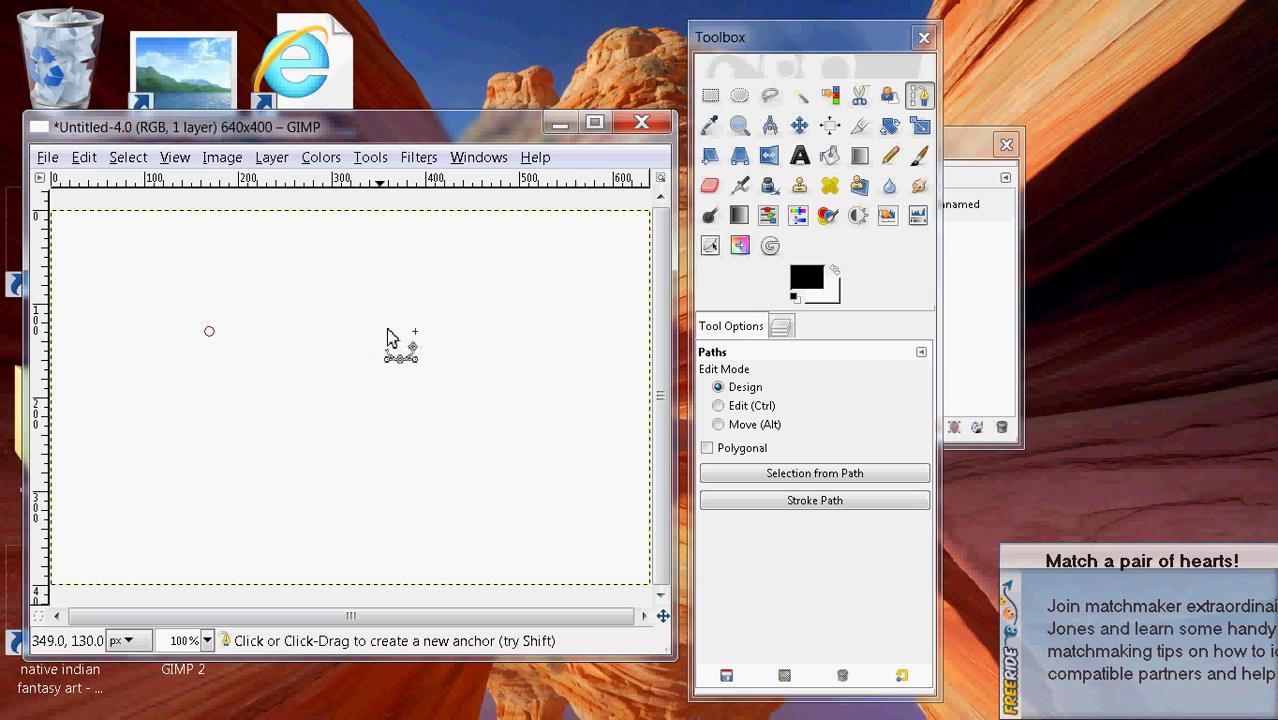
click(407, 323)
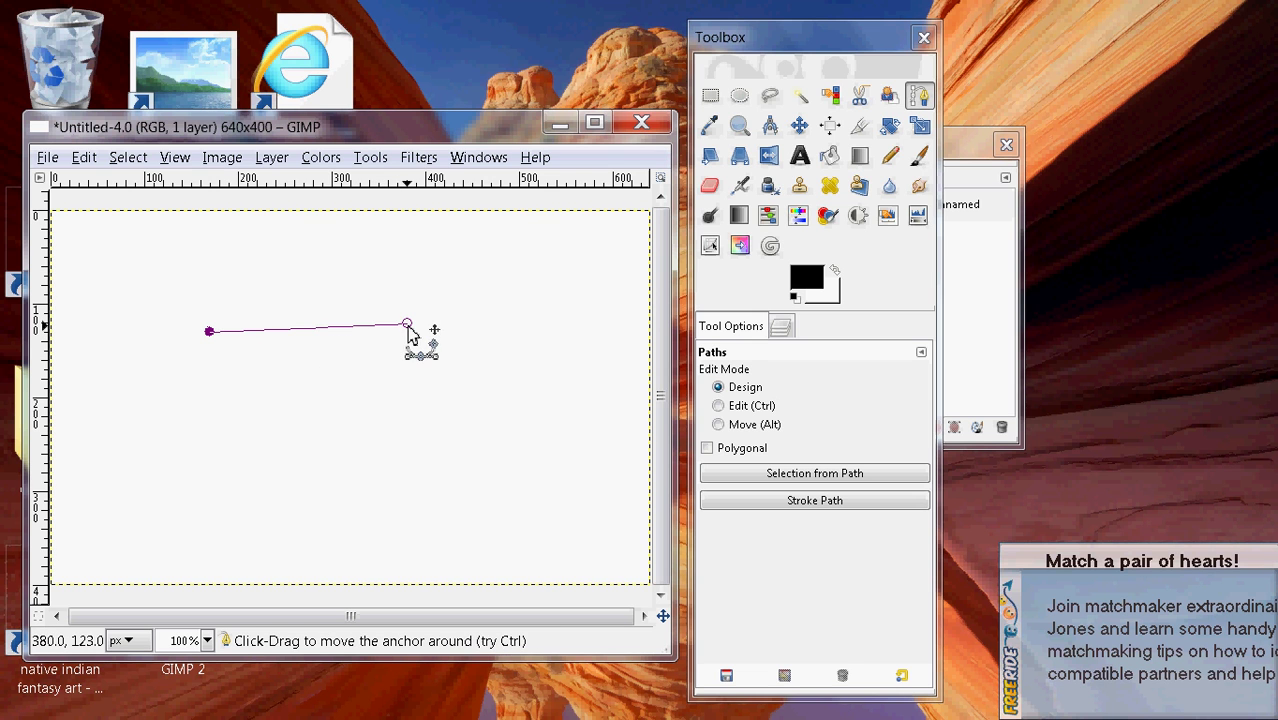
drag(408, 326, 369, 331)
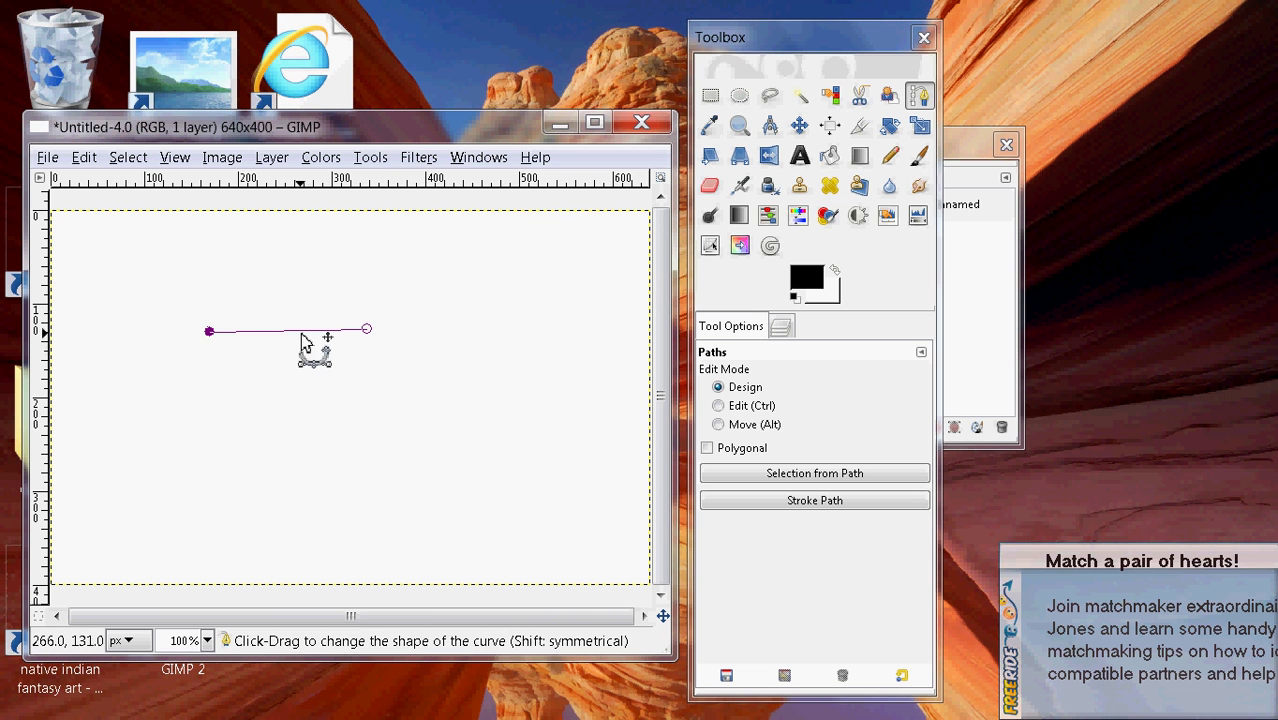
- Drag the segment and both end handles to bend the path into a gentle S-curve
drag(303, 340, 297, 381)
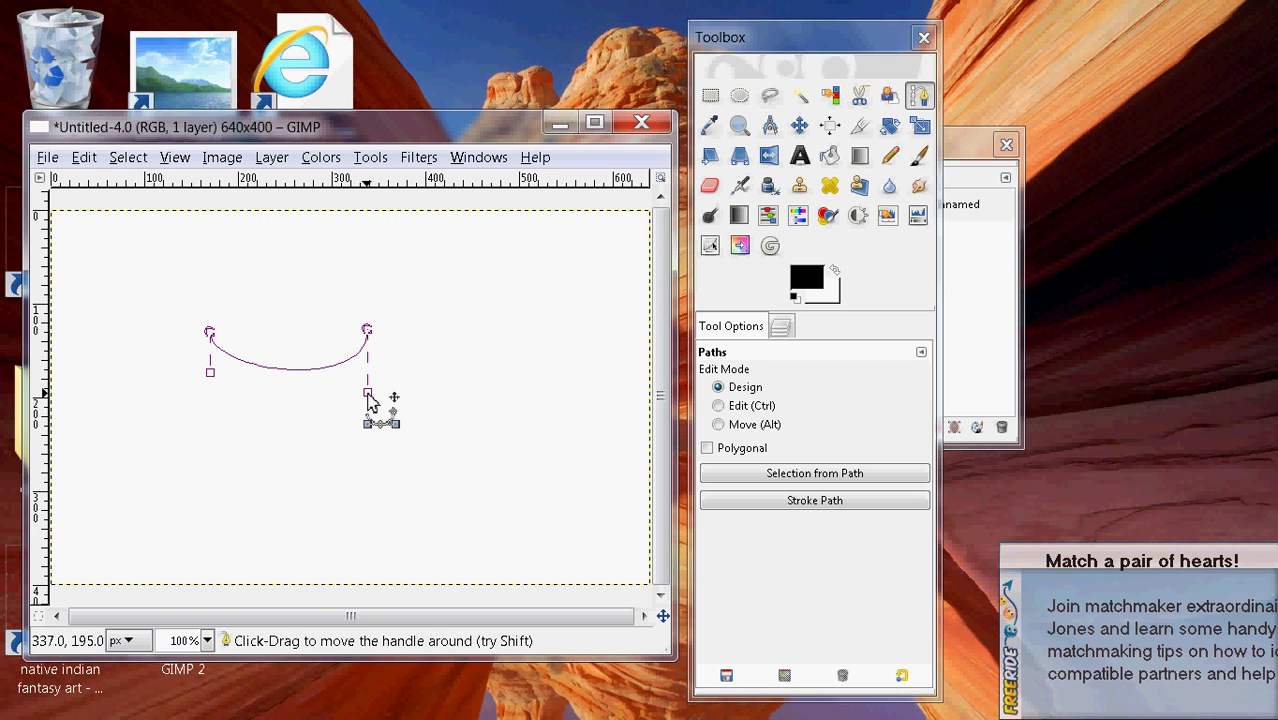
drag(367, 393, 370, 395)
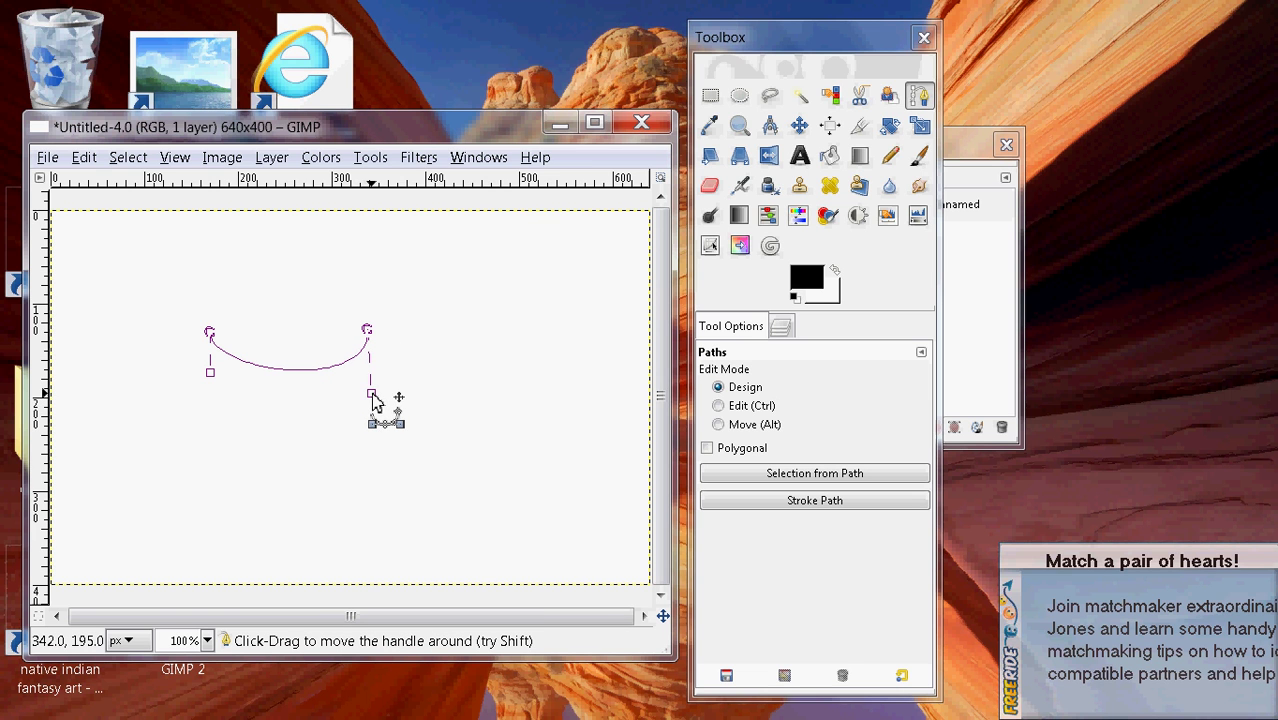
drag(372, 394, 405, 384)
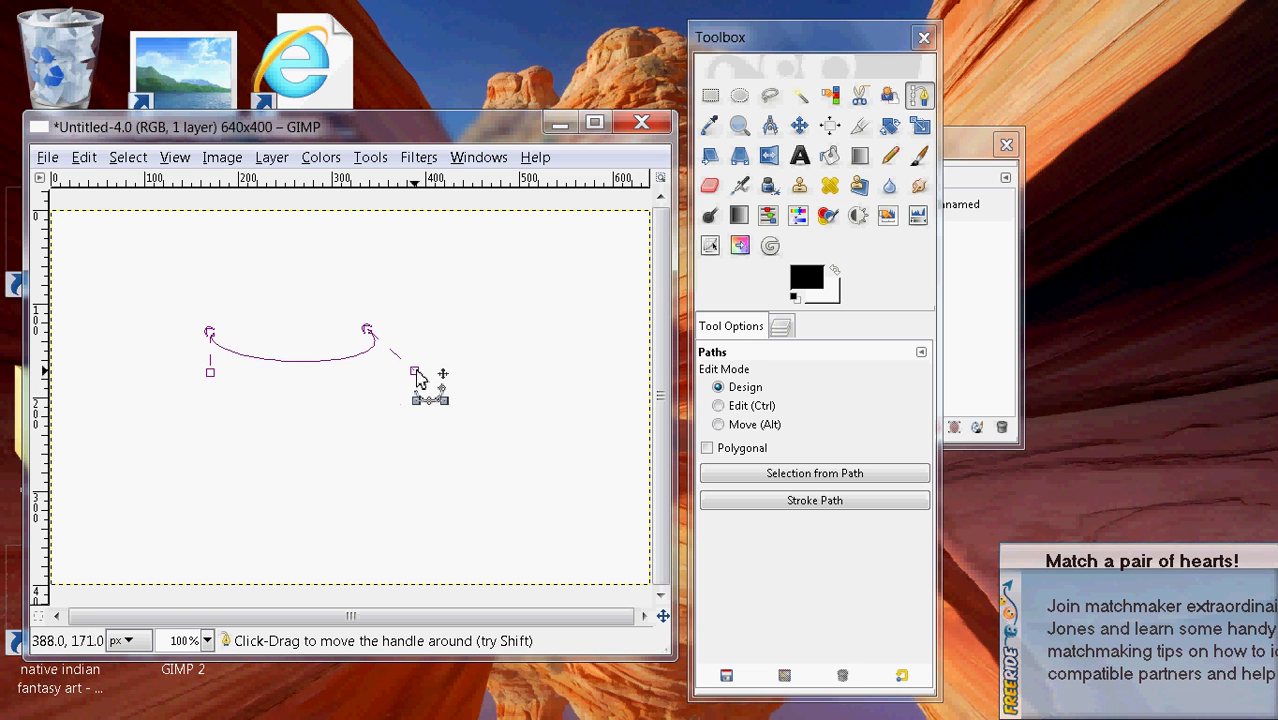
mouse_move(418, 377)
mouse_down()
mouse_move(408, 288)
mouse_move(360, 254)
mouse_move(313, 249)
mouse_move(351, 274)
mouse_up()
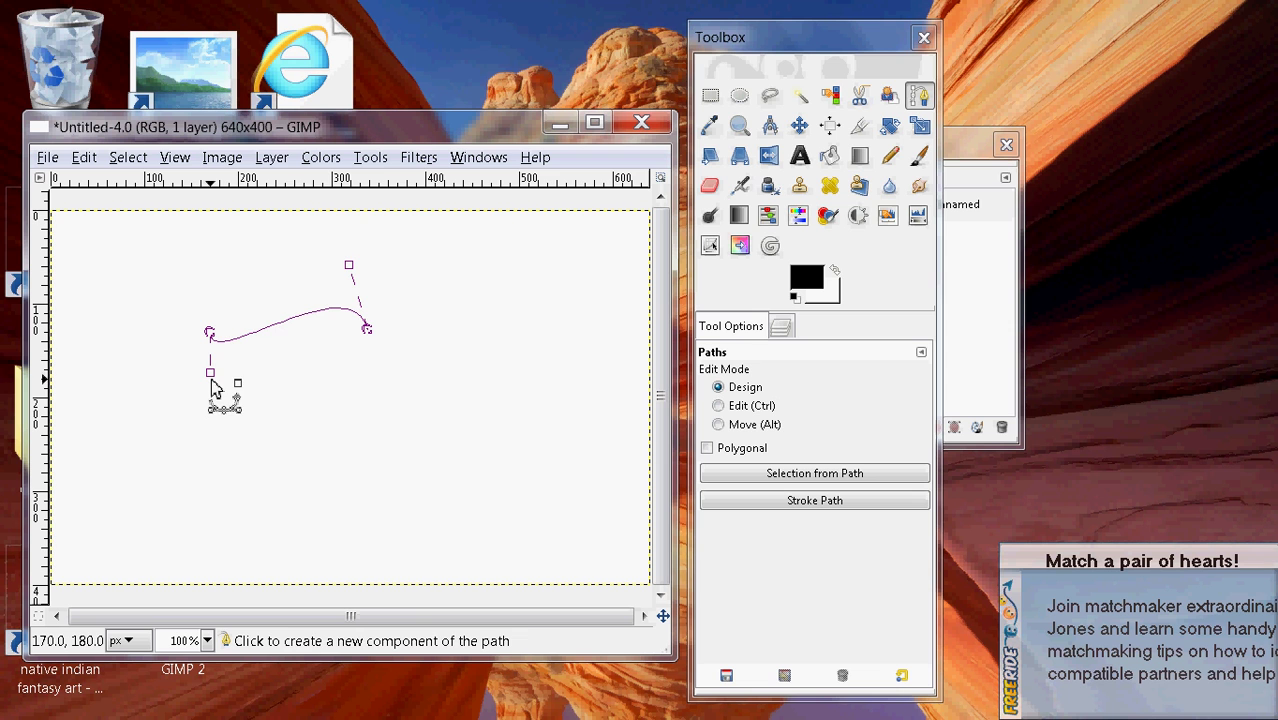
mouse_move(212, 378)
mouse_down()
mouse_move(196, 371)
mouse_move(257, 357)
mouse_move(262, 368)
mouse_move(258, 343)
mouse_move(257, 393)
mouse_up()
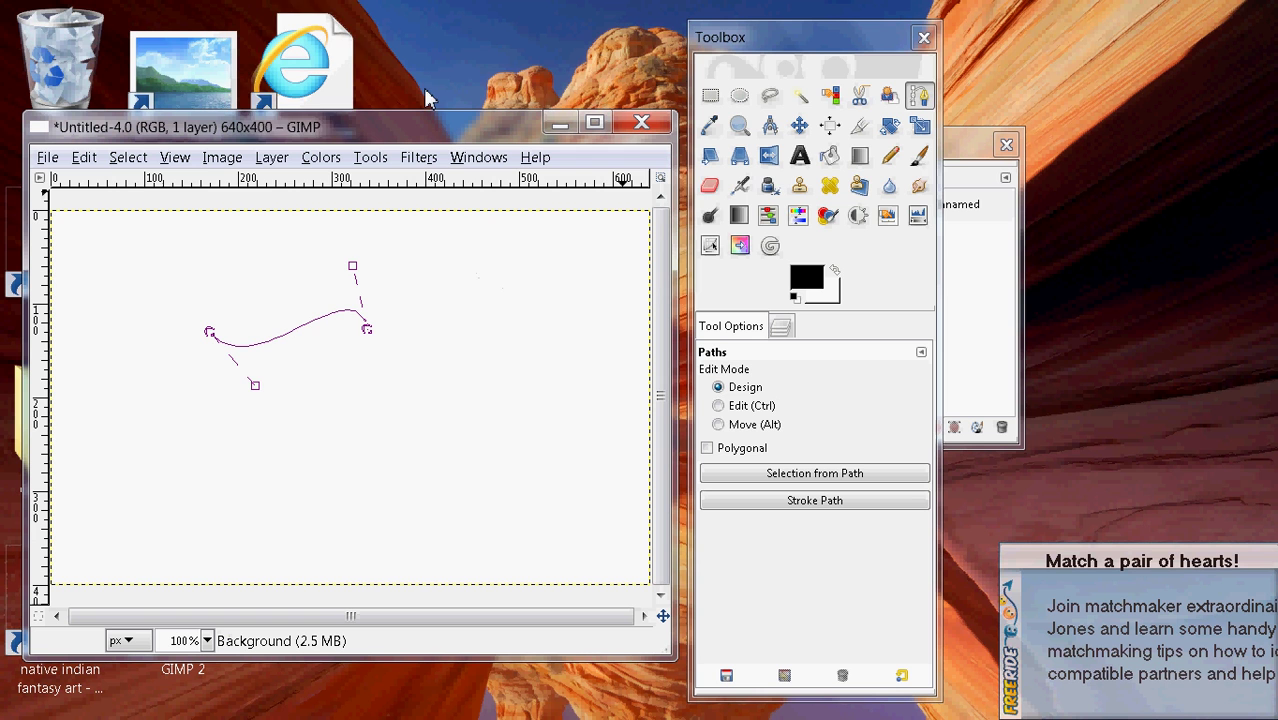
click(460, 160)
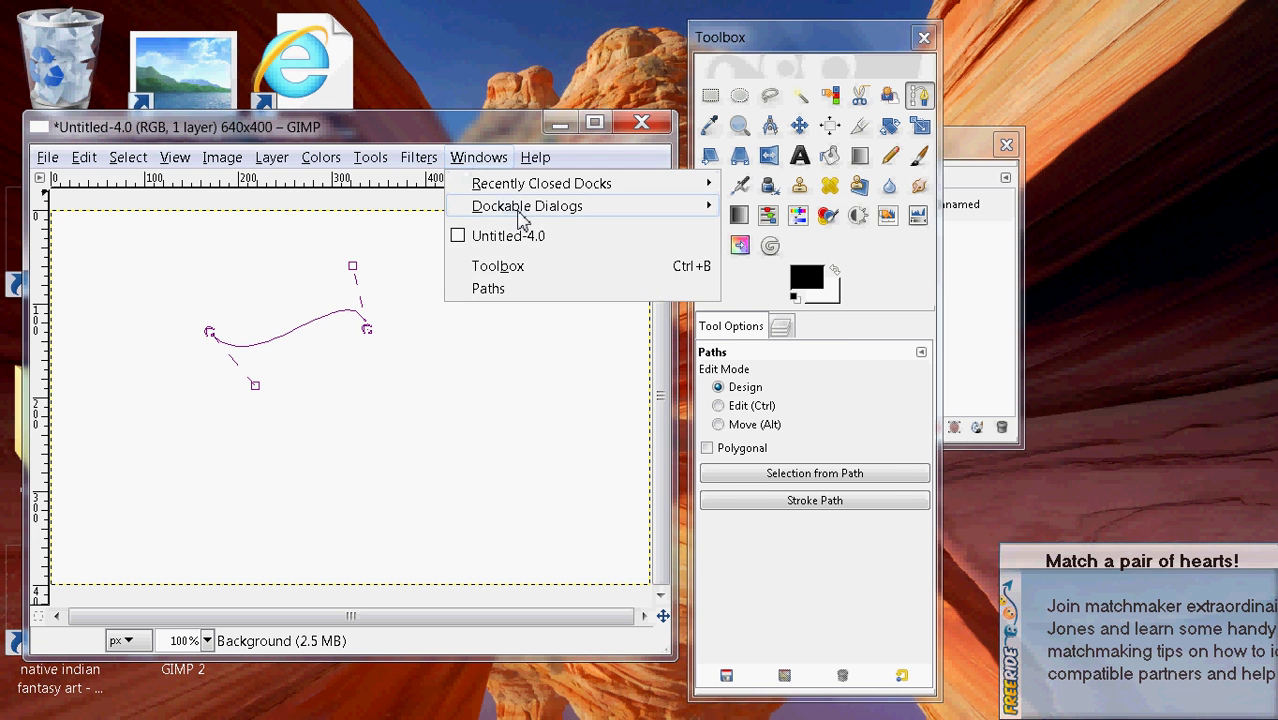
mouse_move(527, 206)
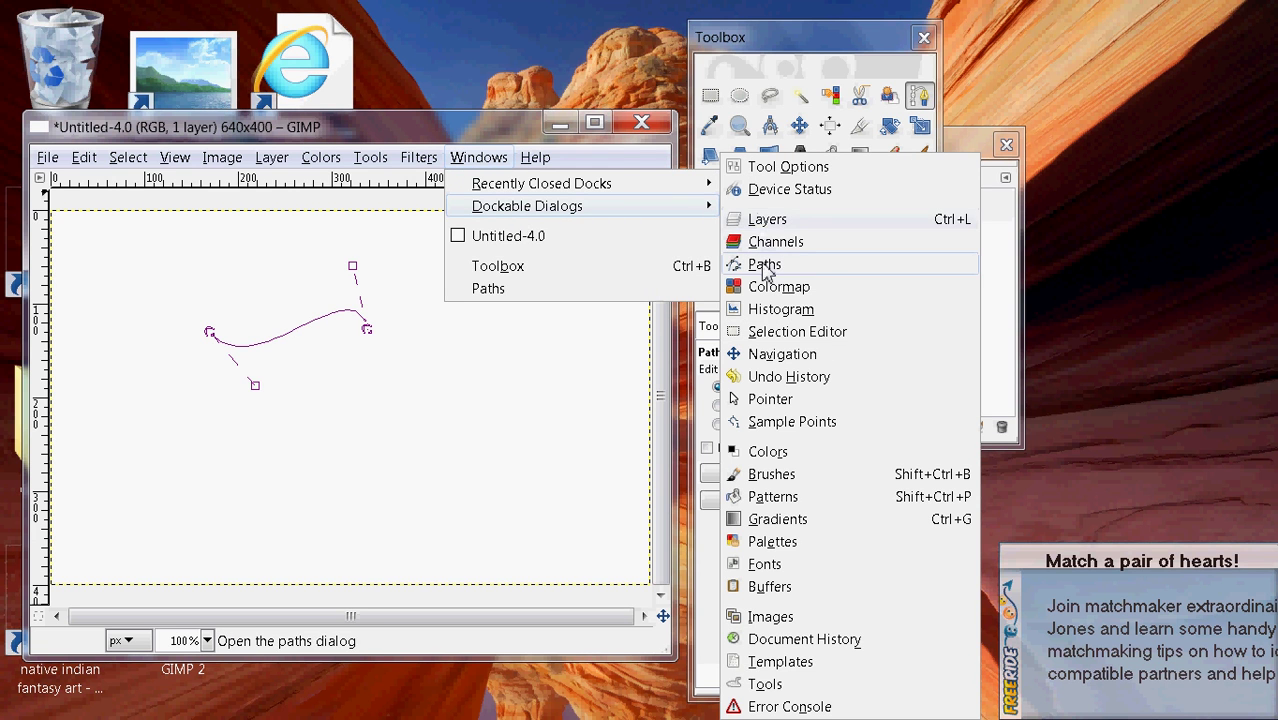
click(766, 266)
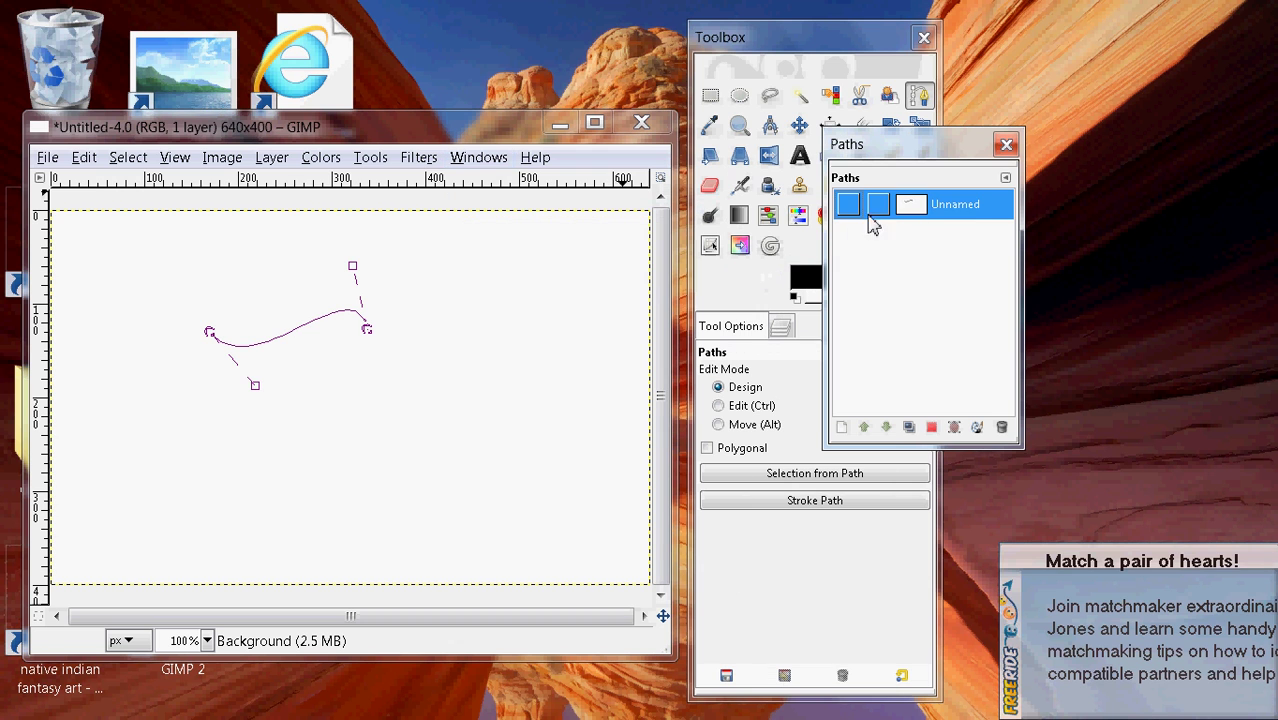
double_click(972, 206)
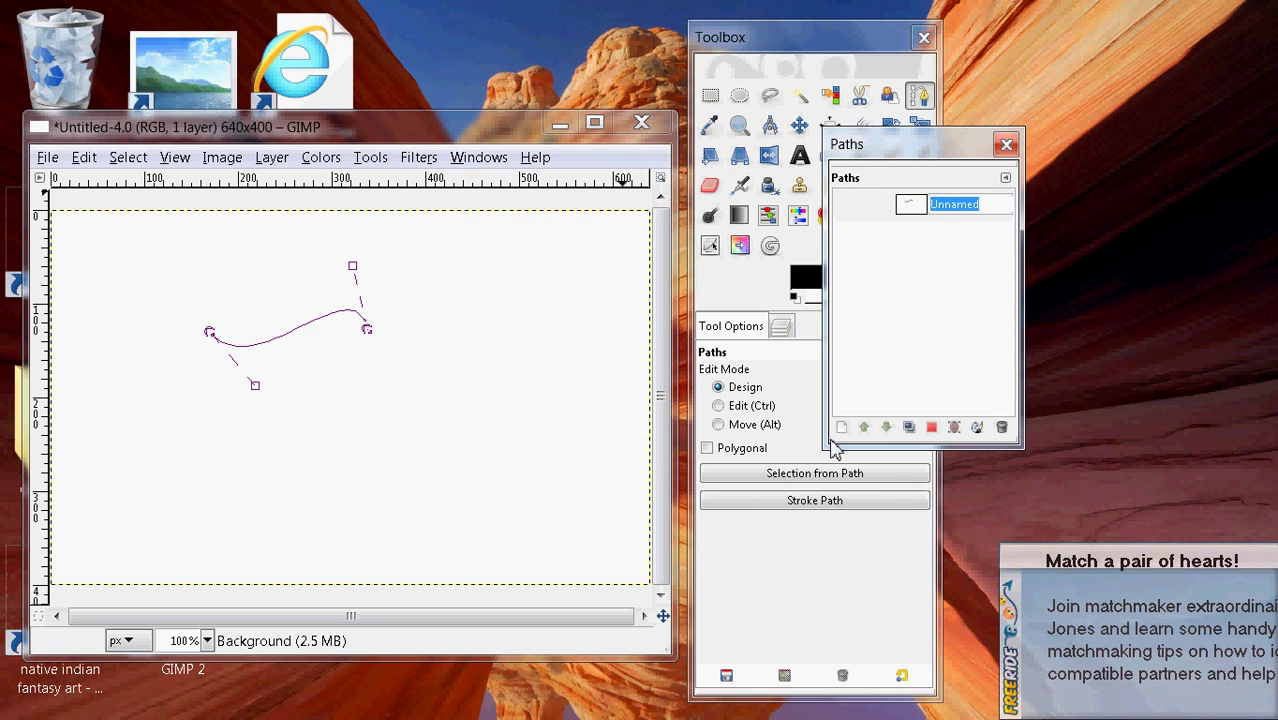
key(BackSpace)
text(path1)
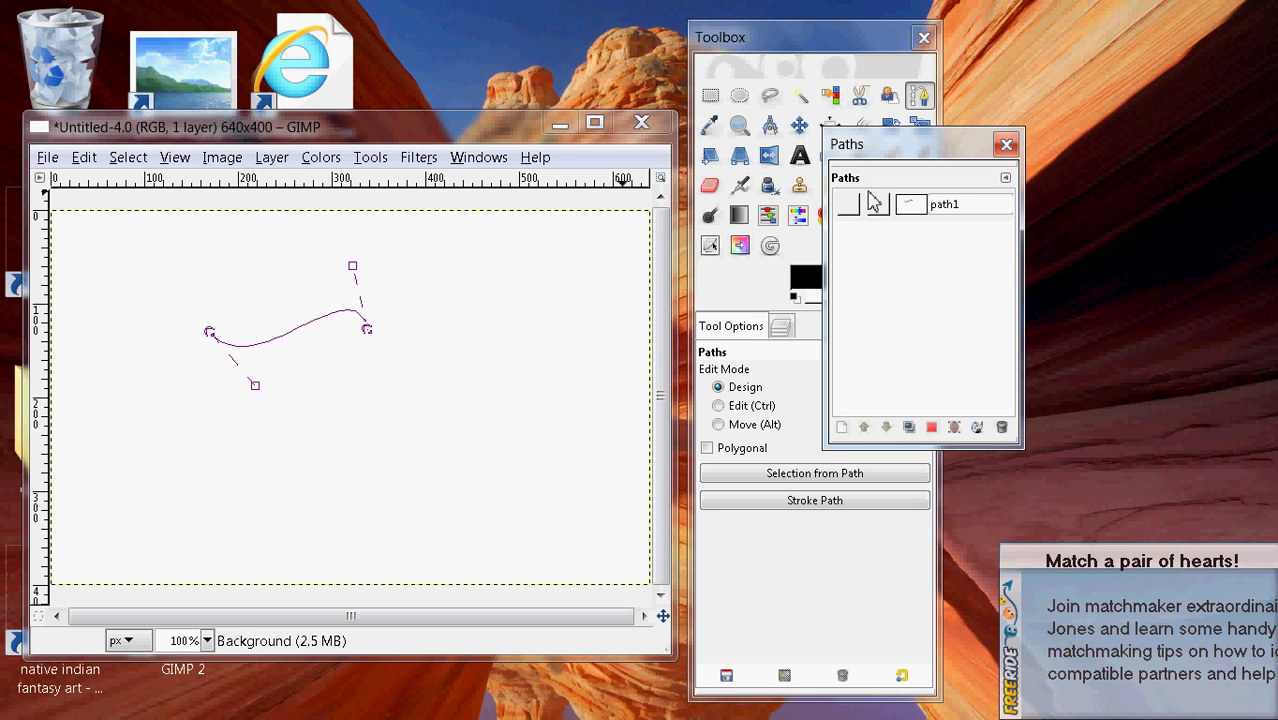
click(857, 214)
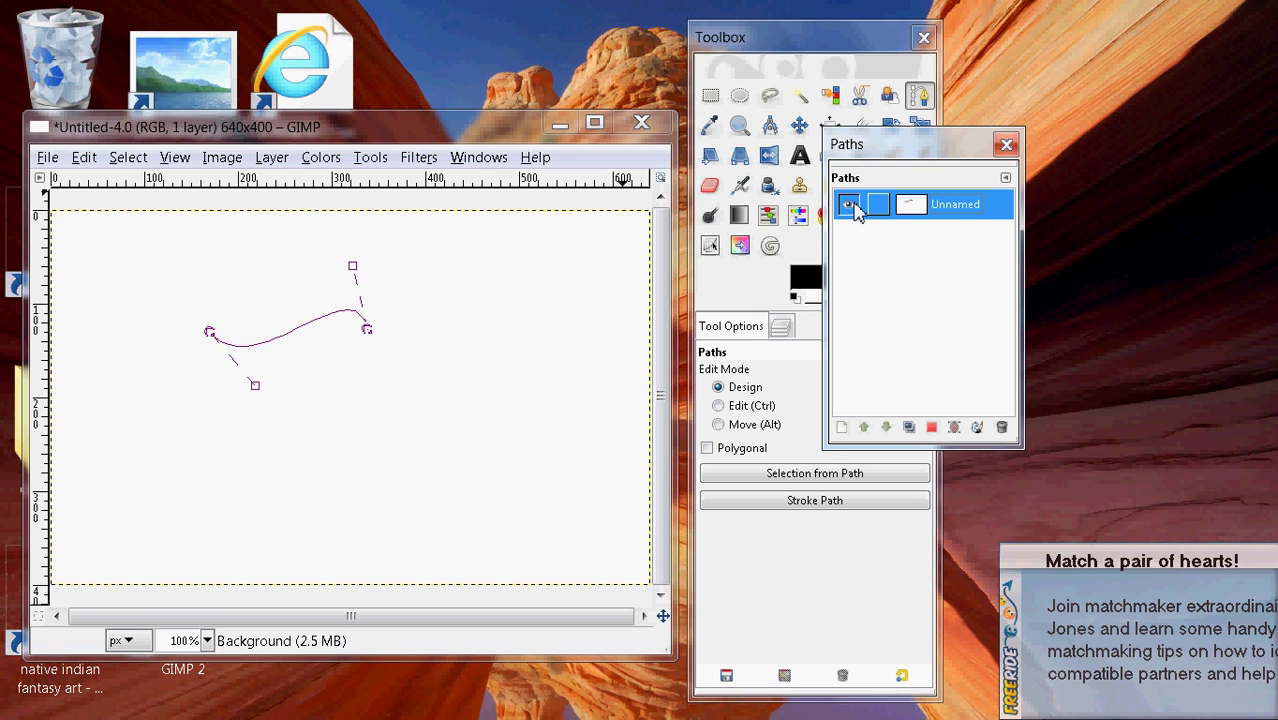
click(820, 52)
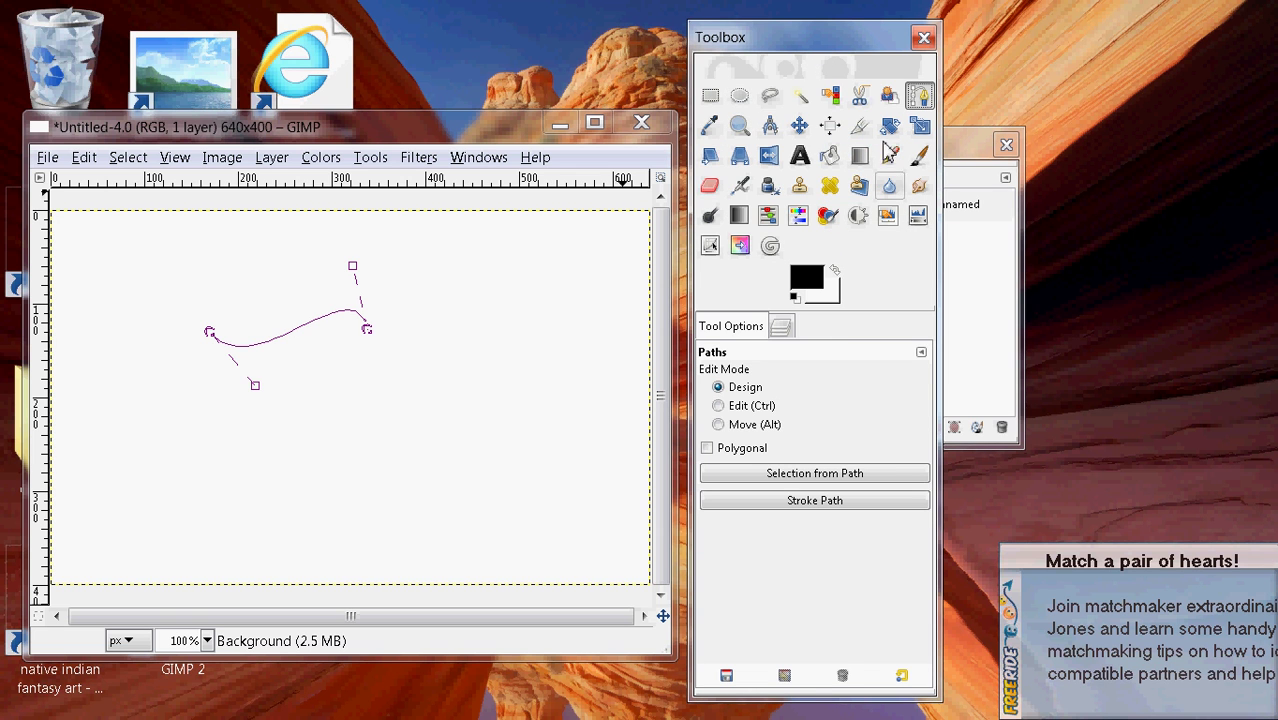
- Place a text box on the lower canvas with the Text tool and type 'Laszroth Designz'
click(800, 157)
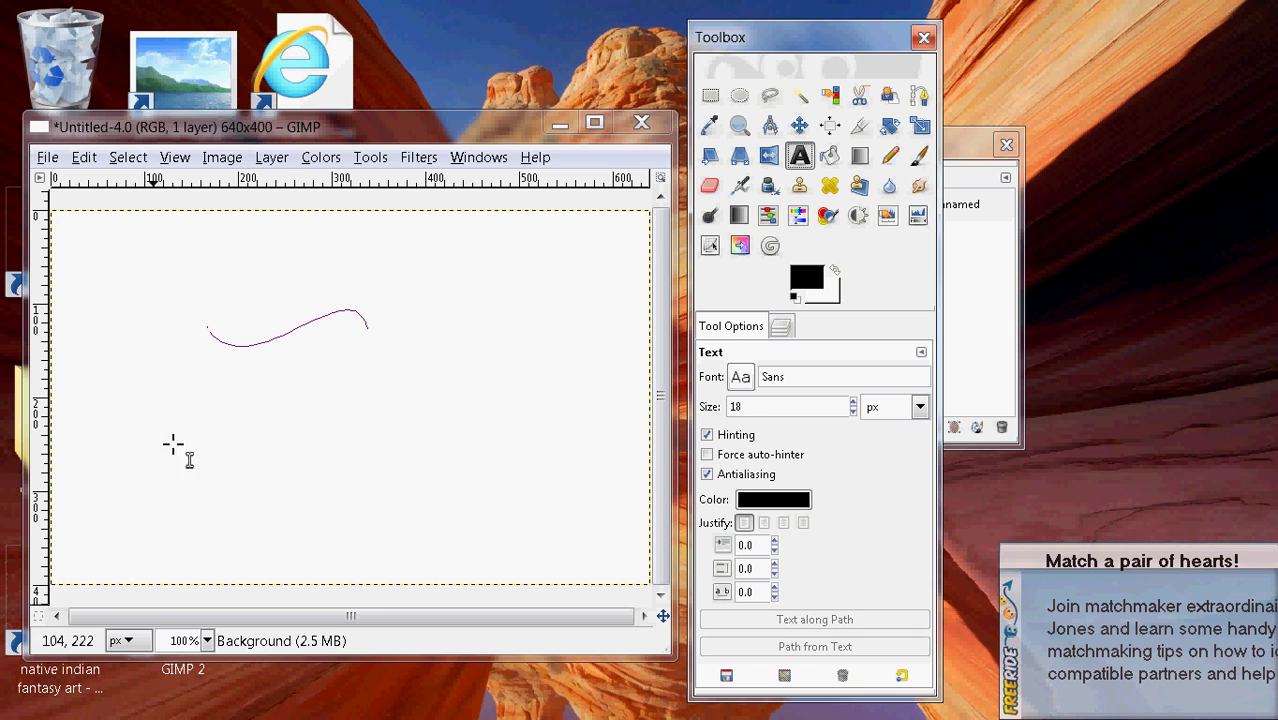
click(455, 463)
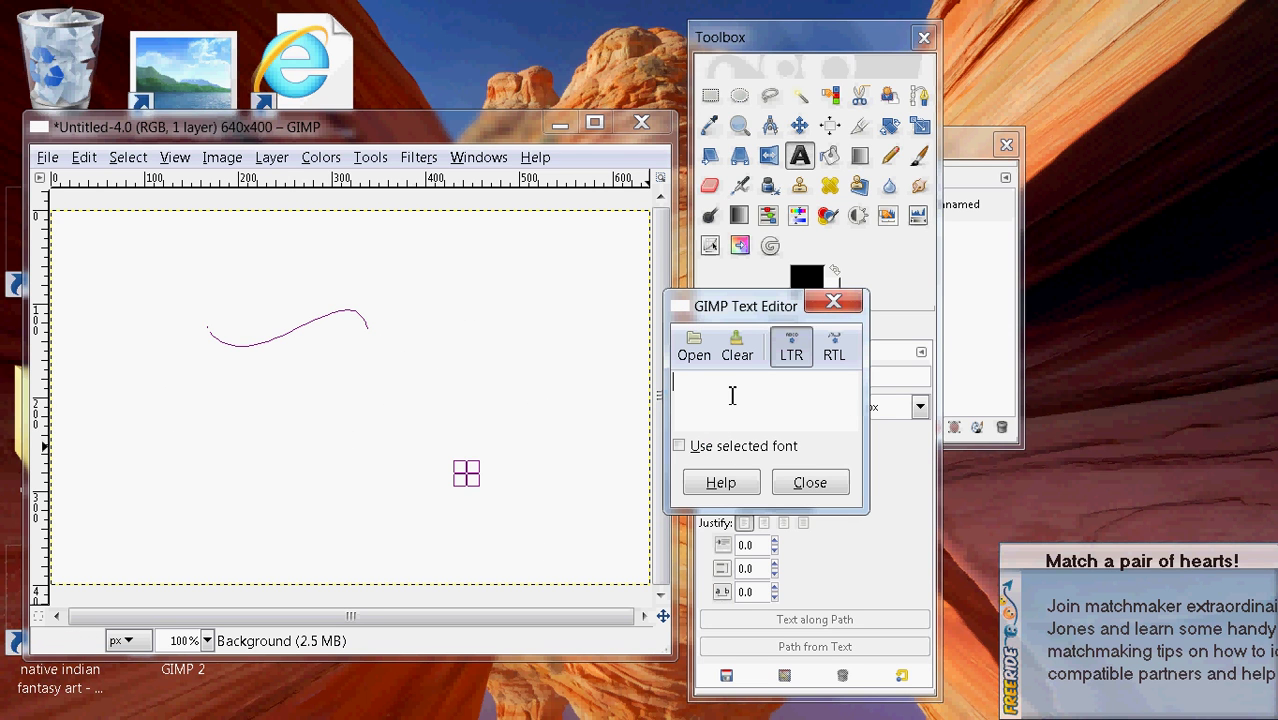
text(L)
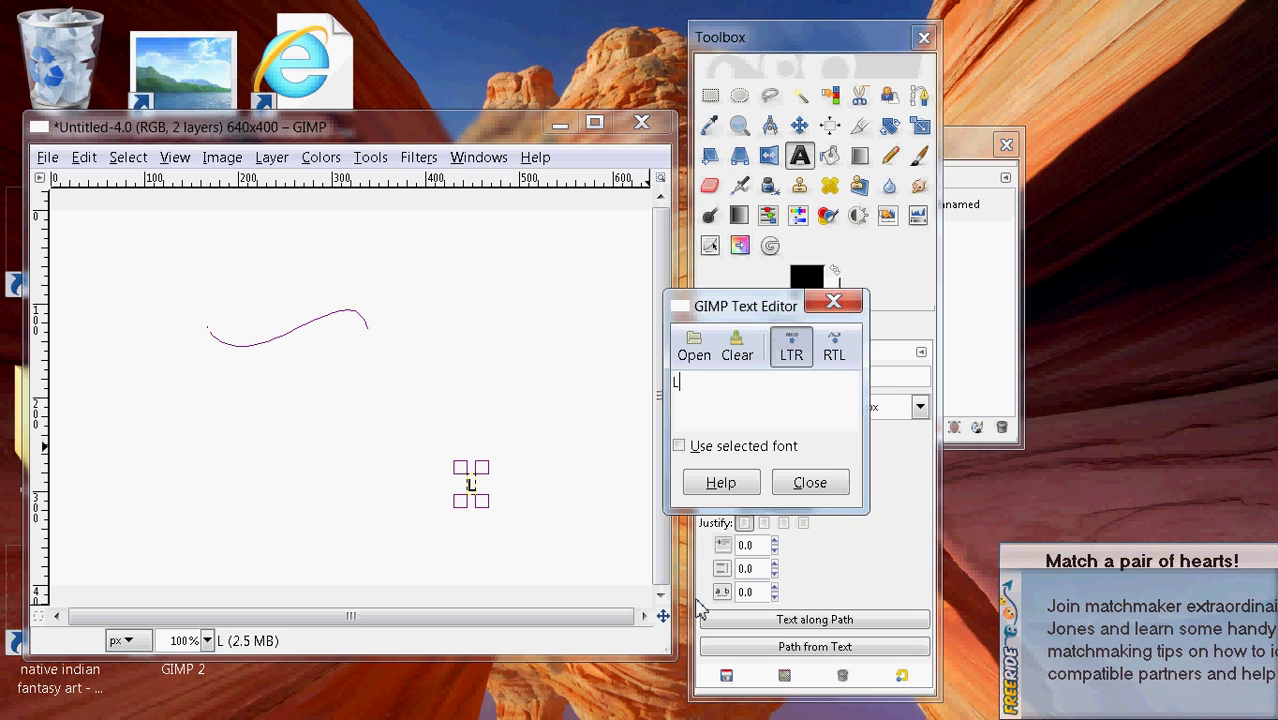
text(aszroth )
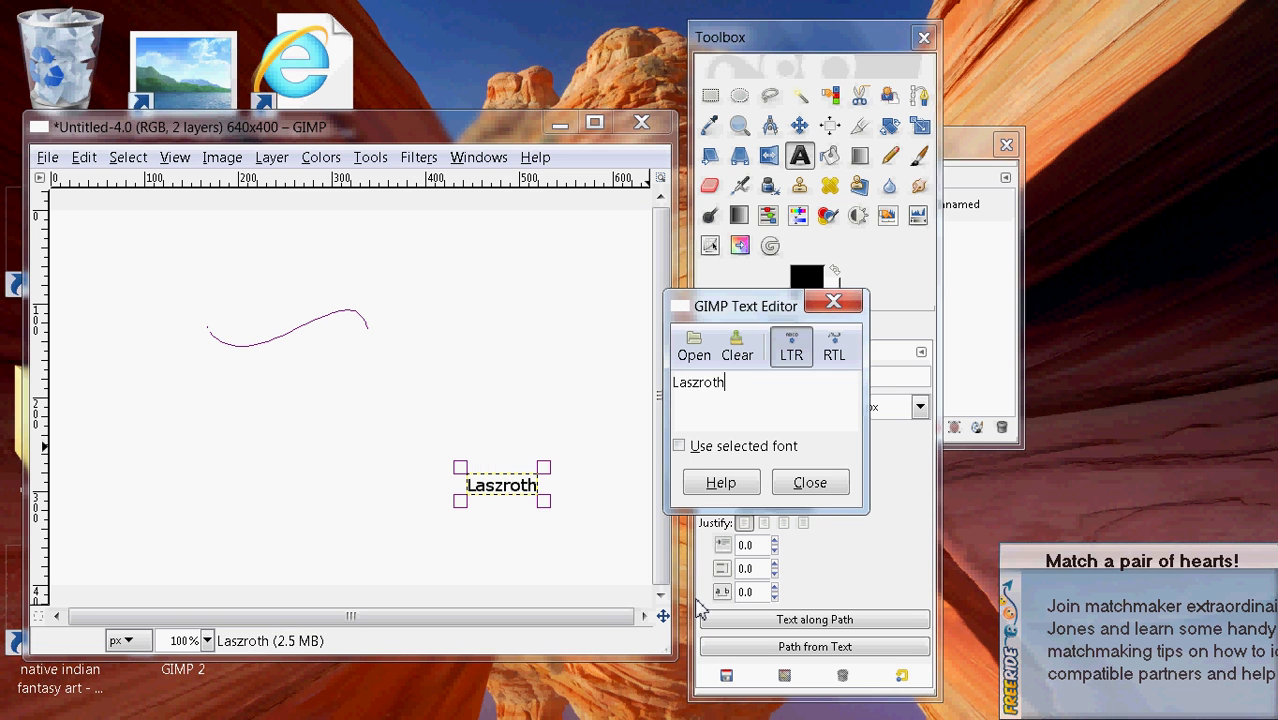
text(Desi)
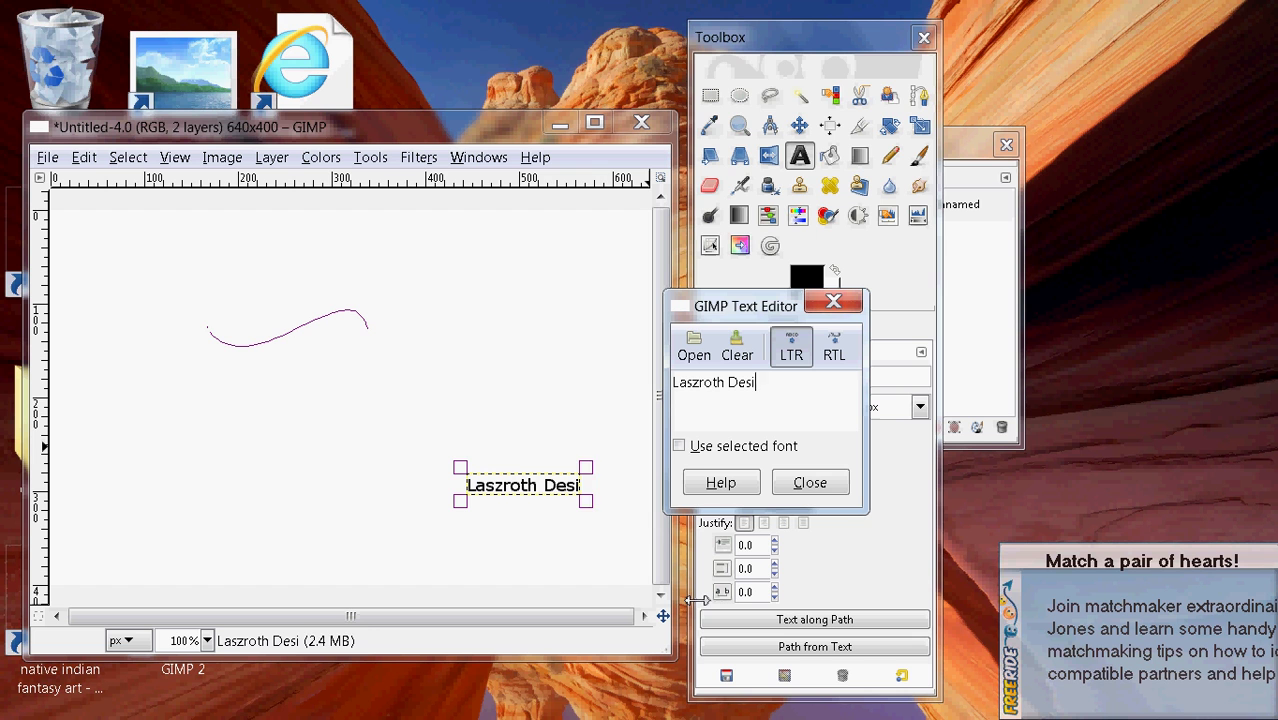
text(gnz)
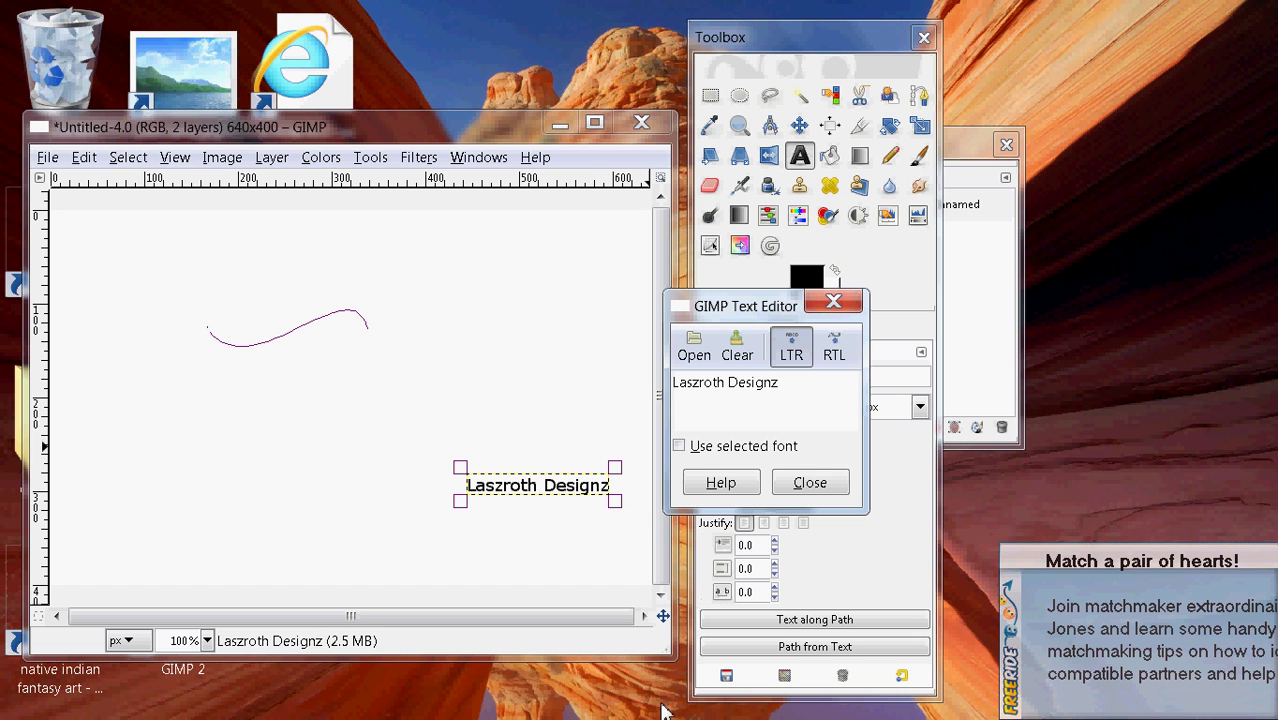
- Close the Text Editor and apply Text along Path so 'Laszroth Designz' follows the S-curve
click(806, 488)
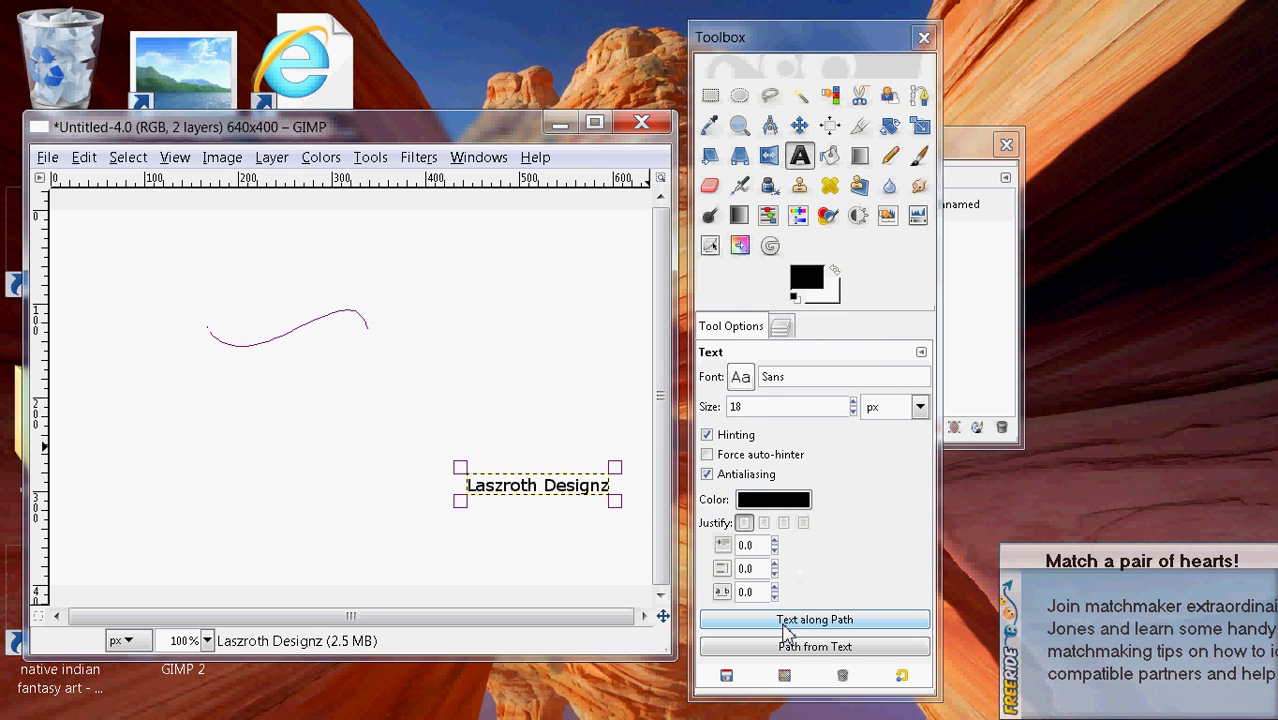
click(838, 628)
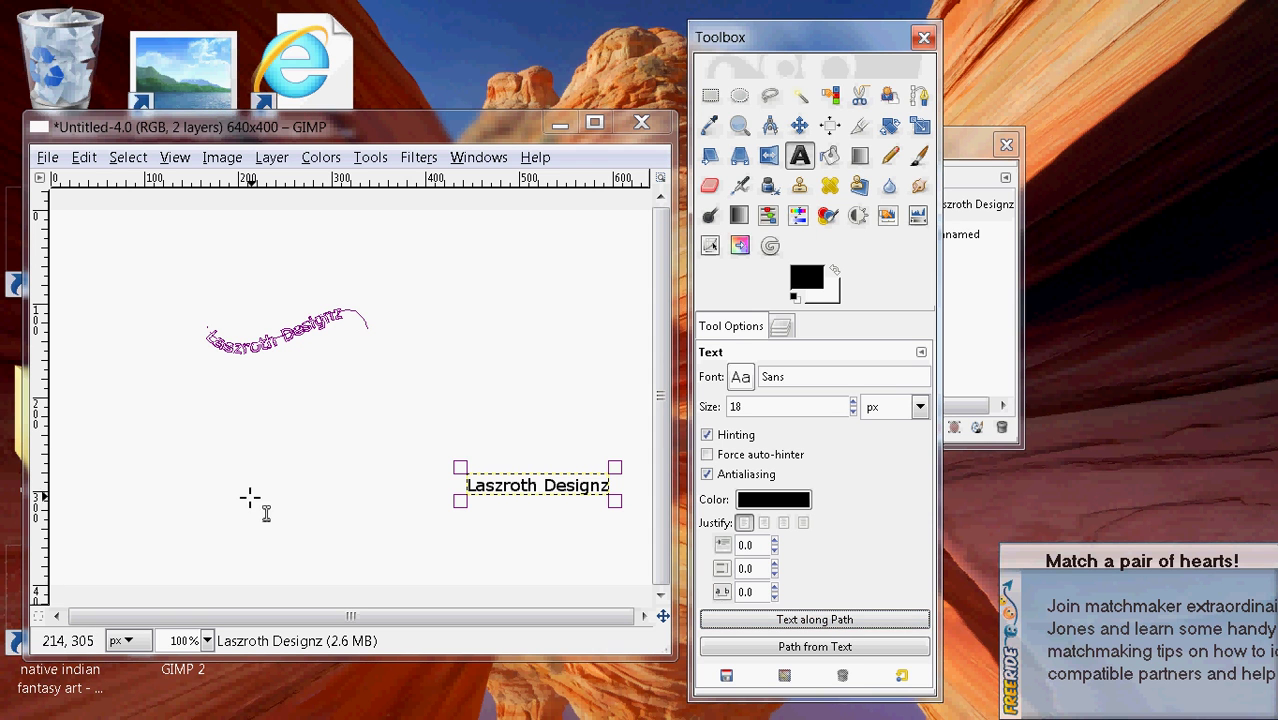